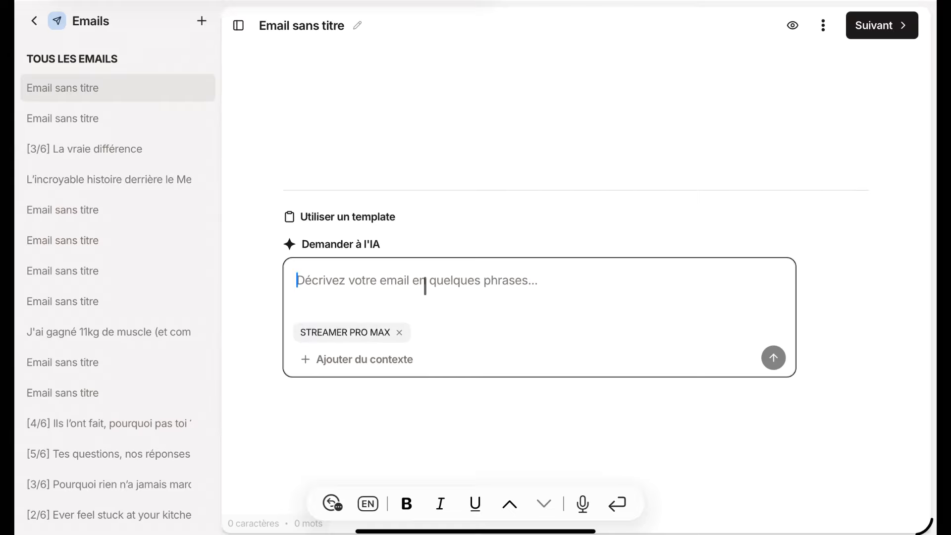
- Ask the AI for an email selling the course ("fais moi un mail pour vendre la formation") and read through the draft
text(fai)
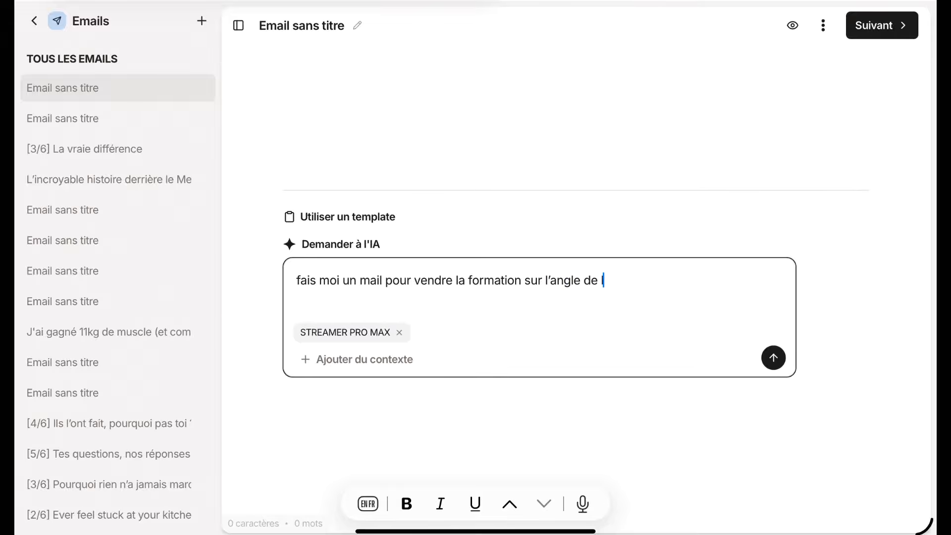
key(Return)
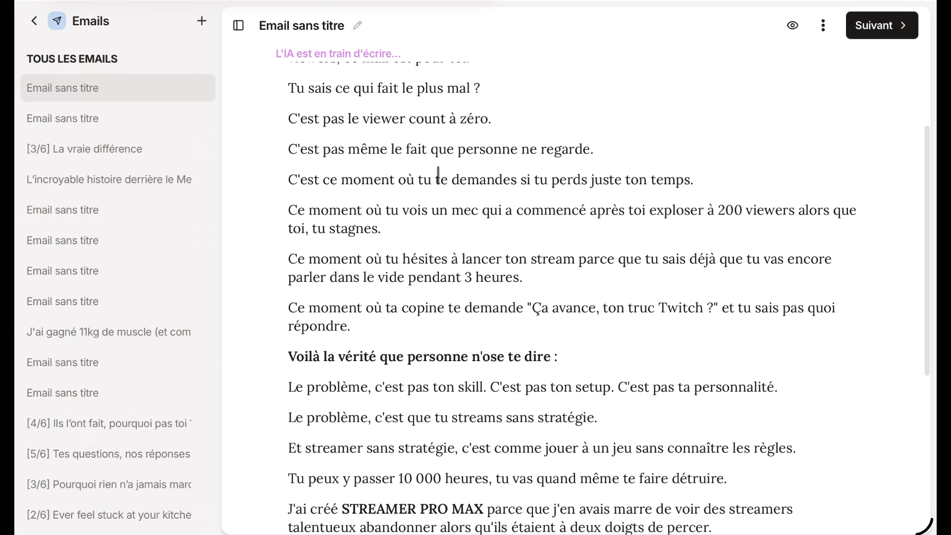
drag(339, 179, 578, 179)
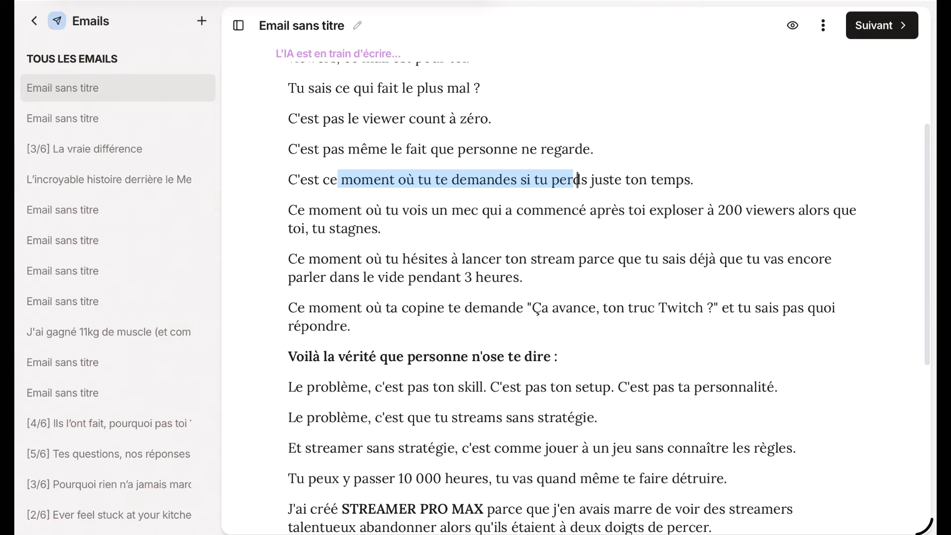
scroll(602, 179, down, 4)
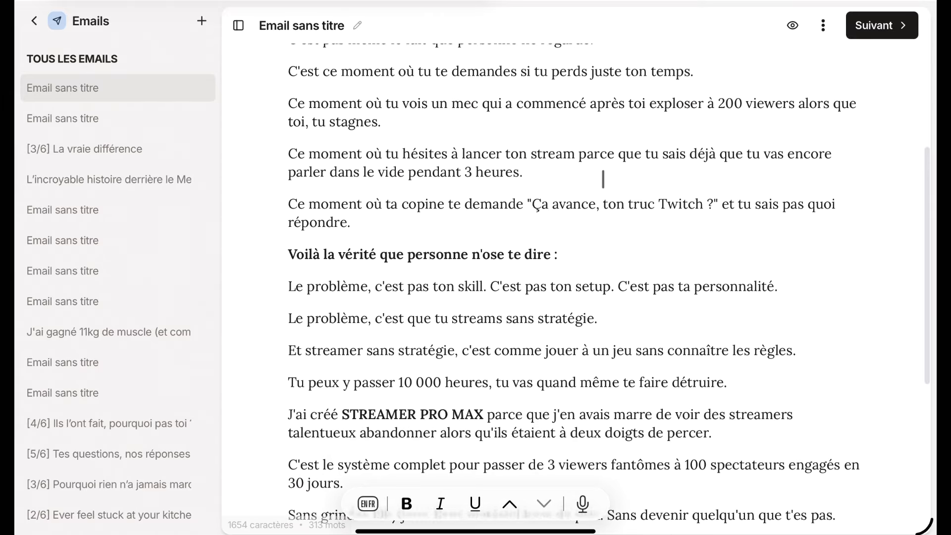
scroll(604, 162, down, 7)
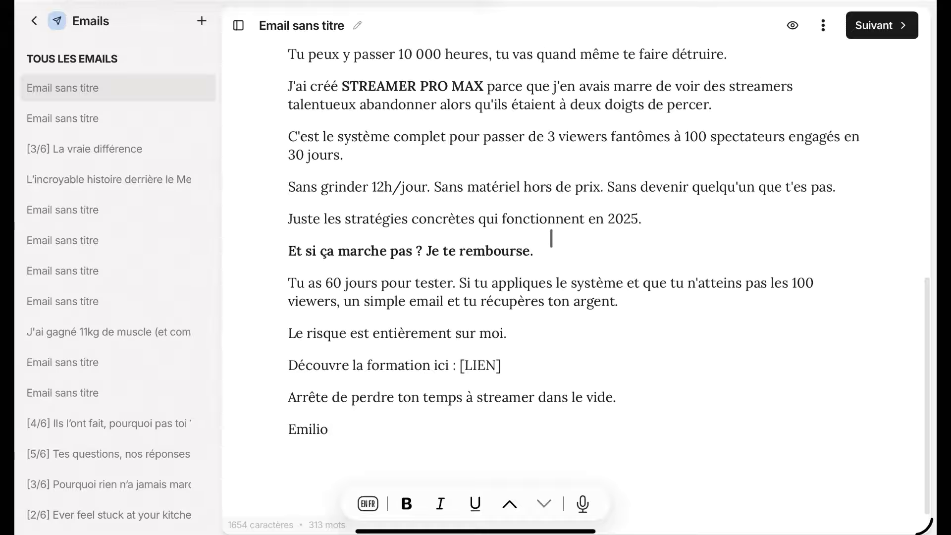
scroll(551, 238, up, 5)
scroll(551, 238, up, 5)
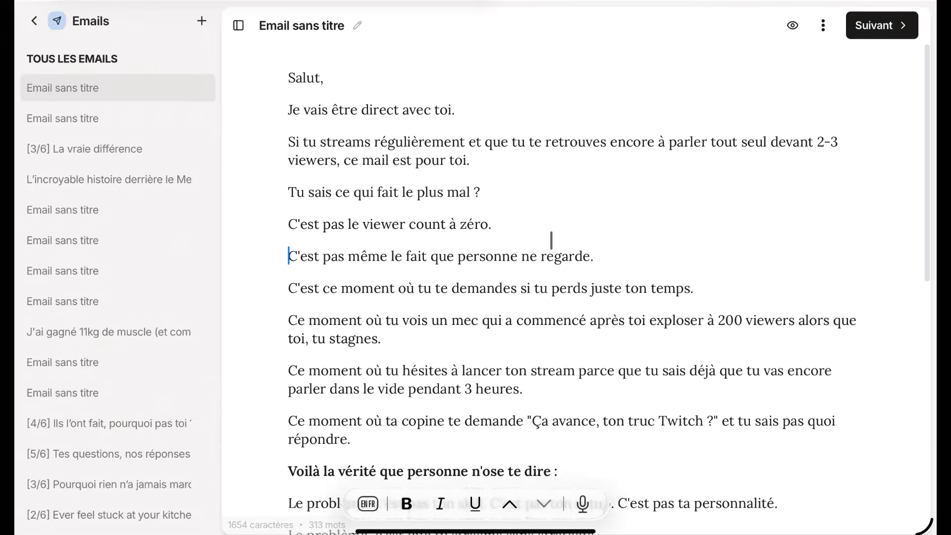
- Delete the entire text of the generated sales email
triple_click(551, 241)
key(ctrl+a)
key(BackSpace)
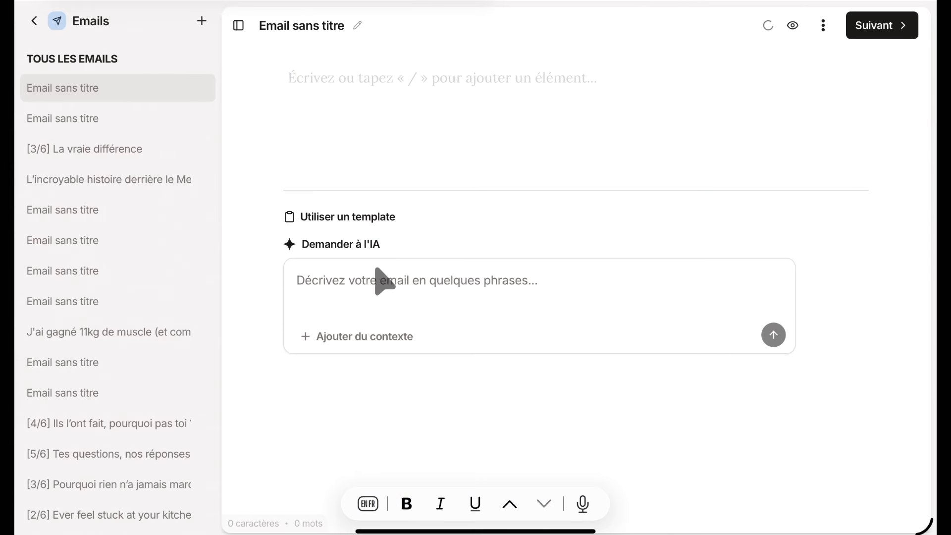
- Add the STREAMER PRO MAX context and have the AI write an "email très court pour rappeler que la formation augmente de tarif ce soir"
click(336, 338)
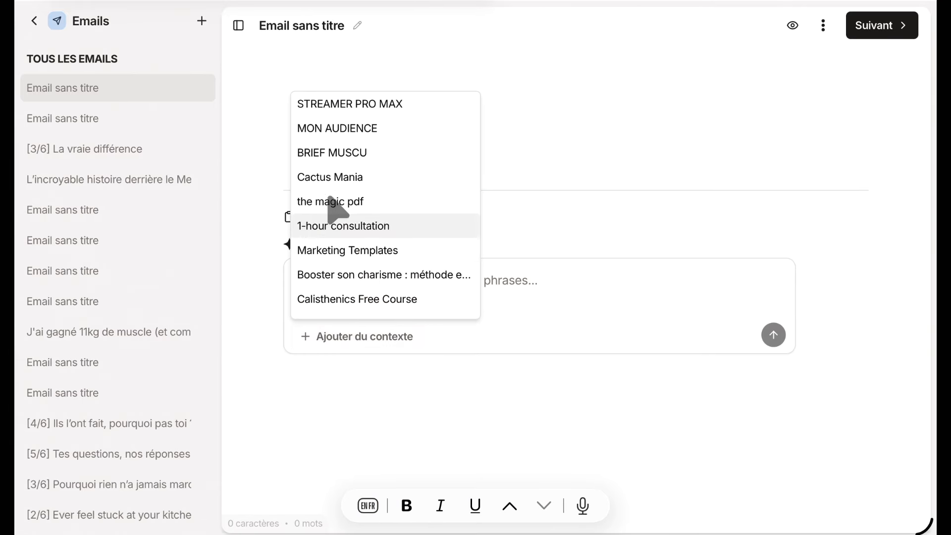
click(401, 105)
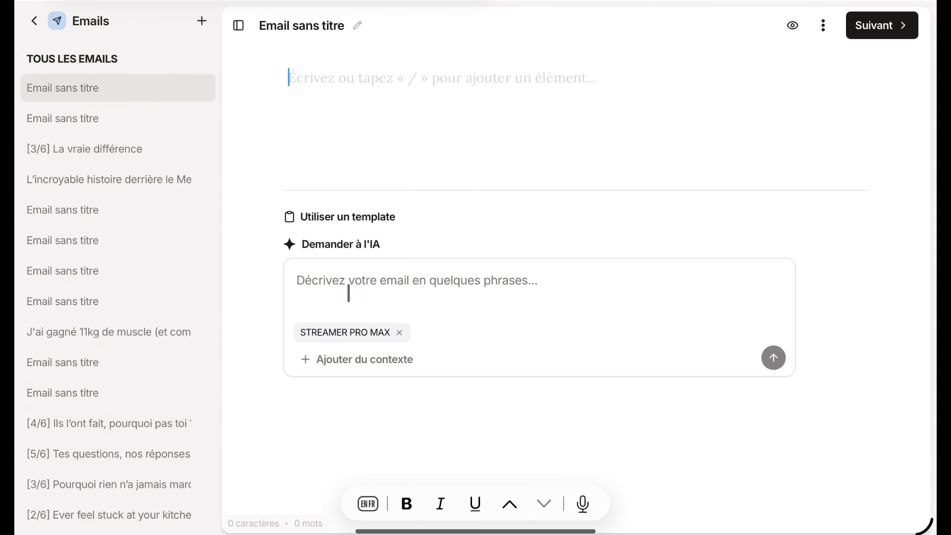
text(email très court pour rappeler que la formation augmente de tarif ce soi)
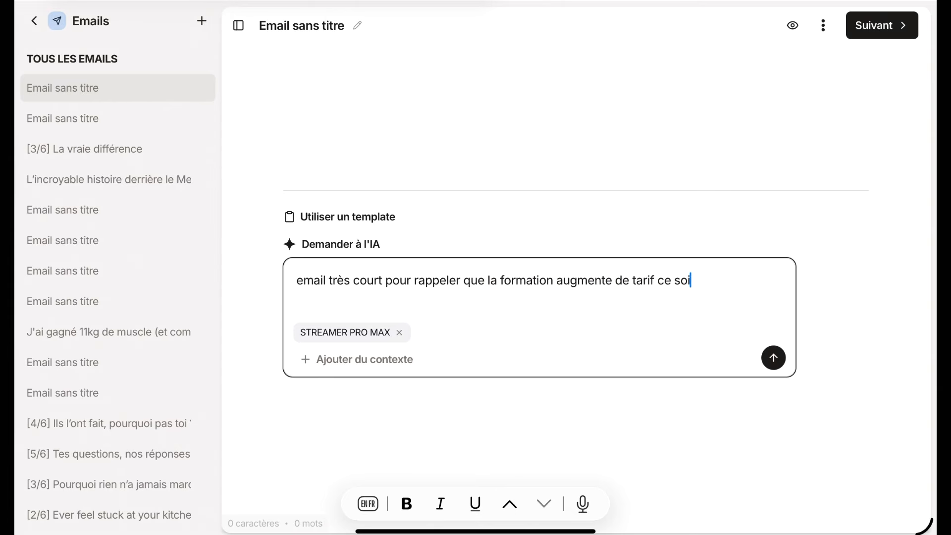
key(Return)
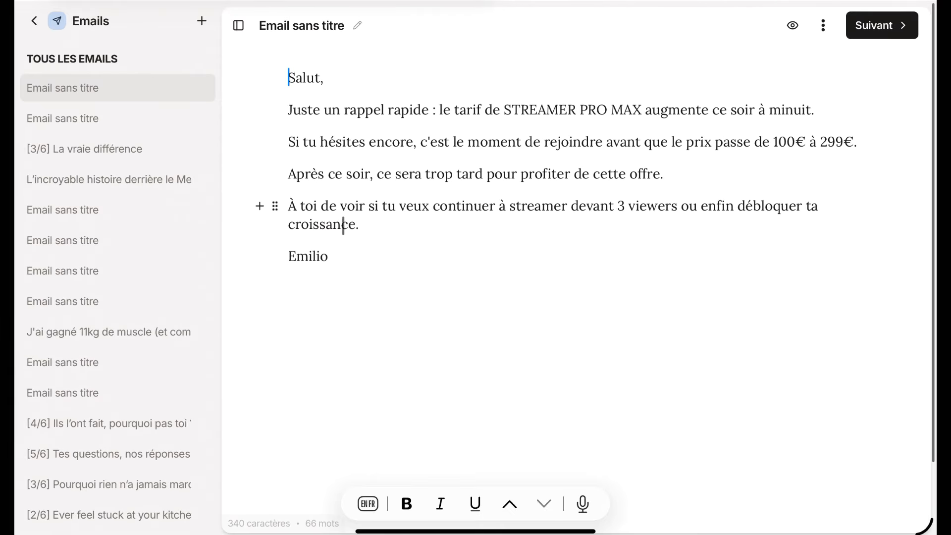
- Insert a blank line above the email's signature and check its sending options without sending it
key(Return)
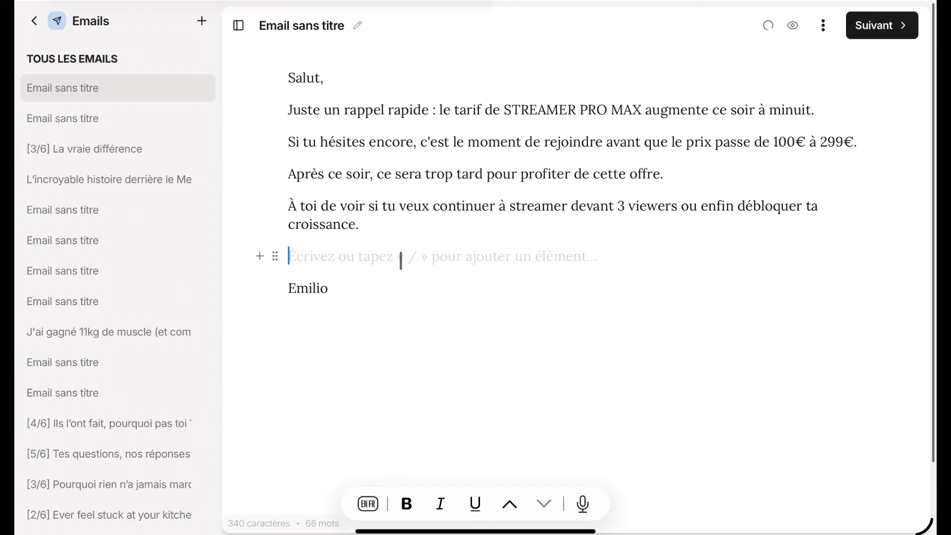
click(881, 26)
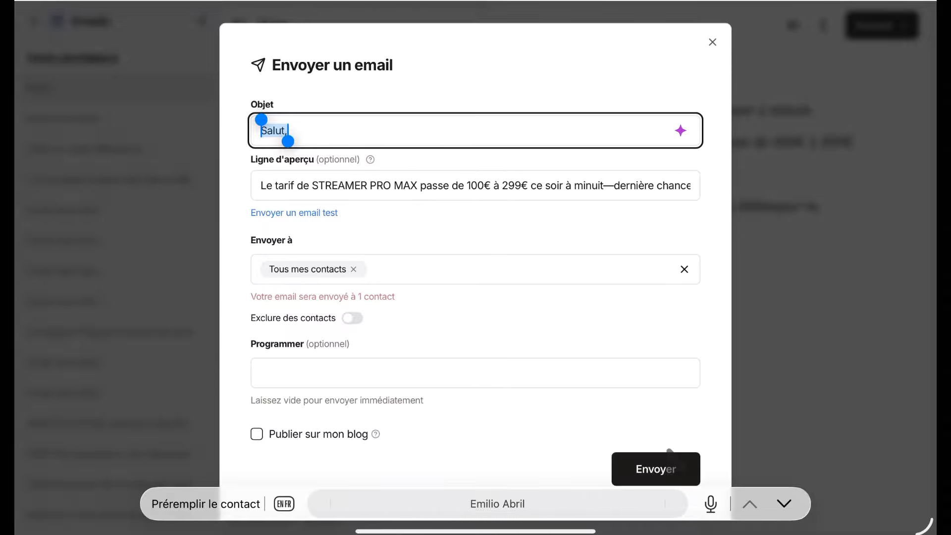
click(875, 263)
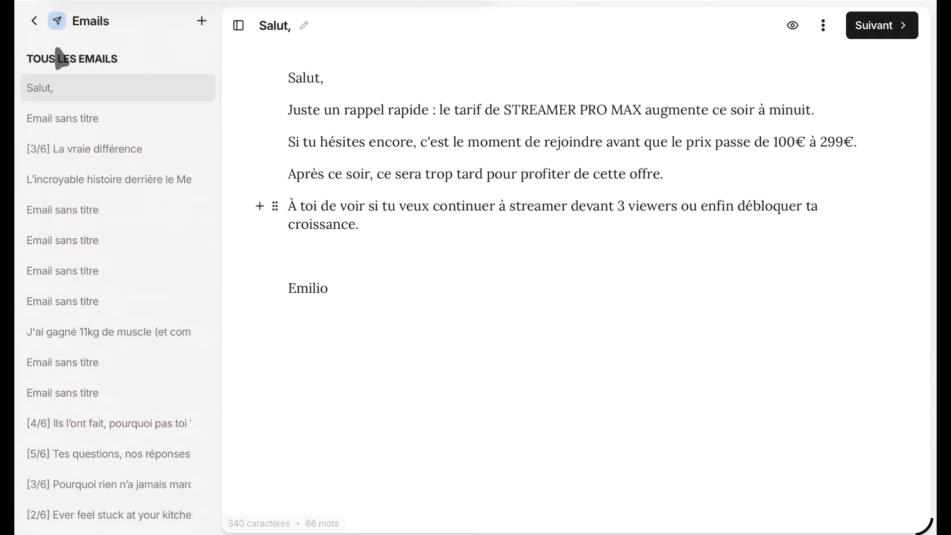
- Leave the email editor and create a new web page
click(34, 21)
click(87, 136)
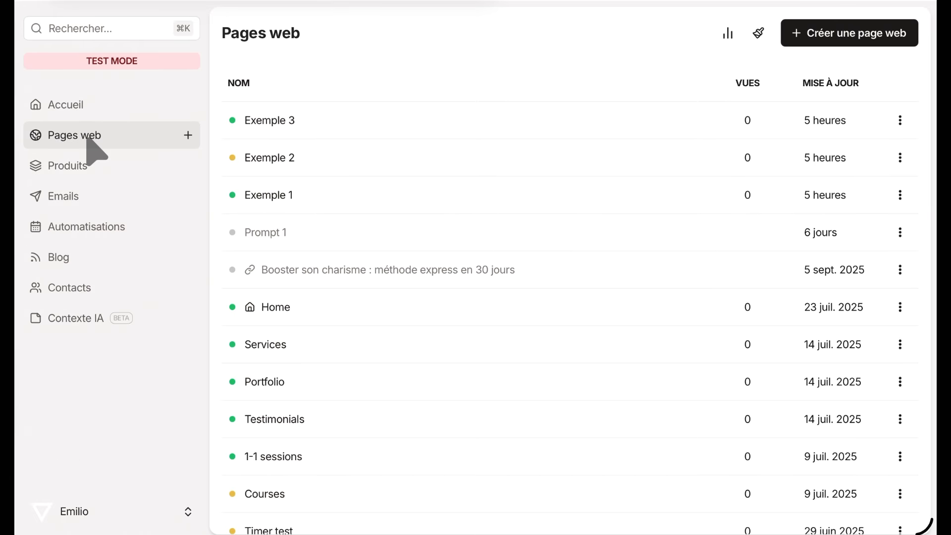
click(866, 32)
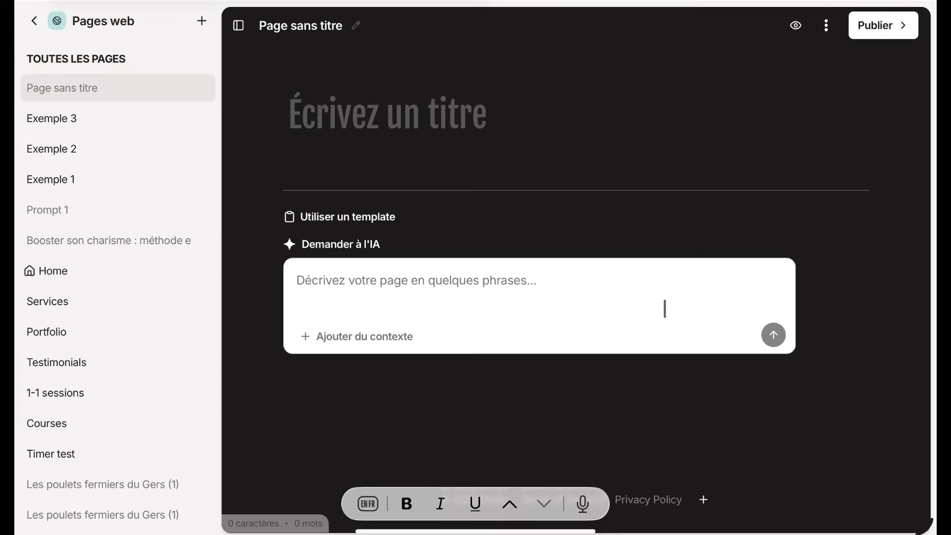
- Ask the AI for an email capture page for the lead magnet "50 recettes hypercaloriques pour ectomorphes"
click(425, 292)
text(fais)
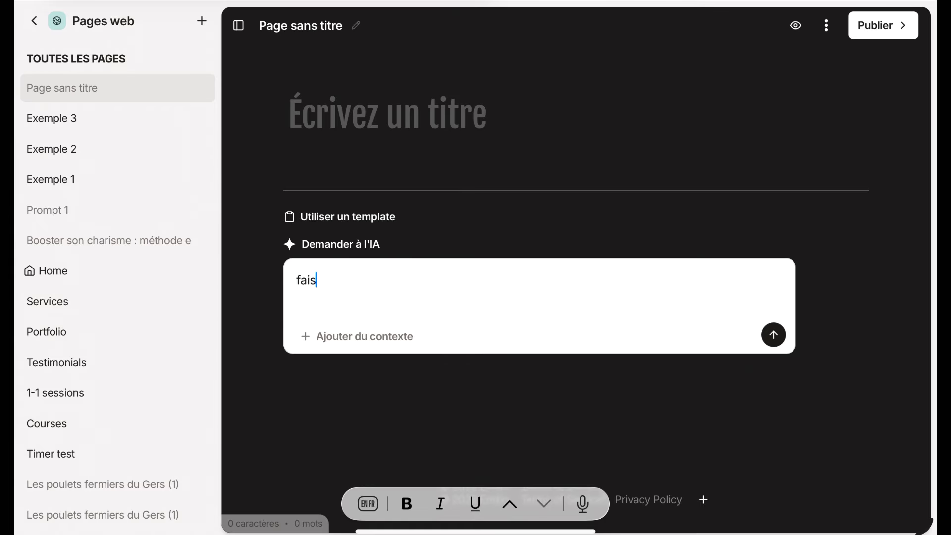
text( moi une page de )
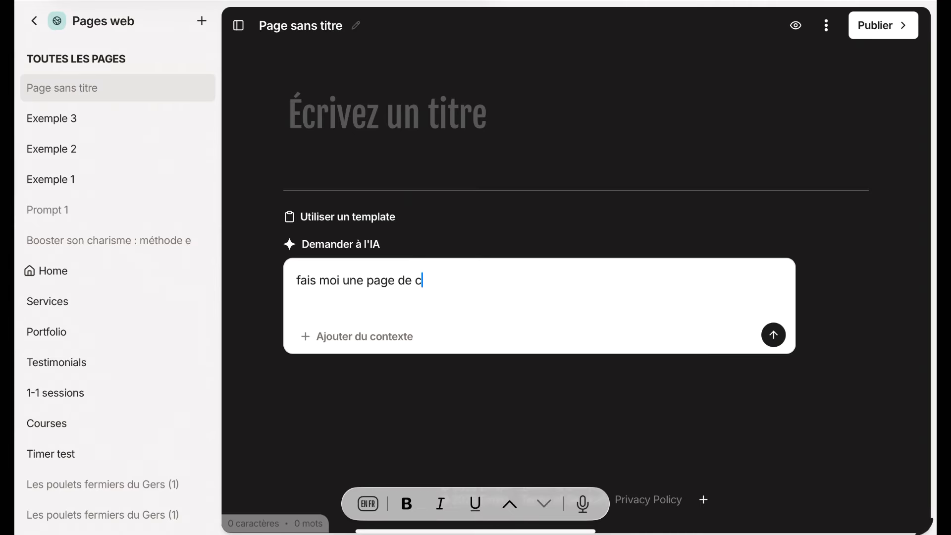
text(capture)
key(BackSpace)
text(ure email pour mo)
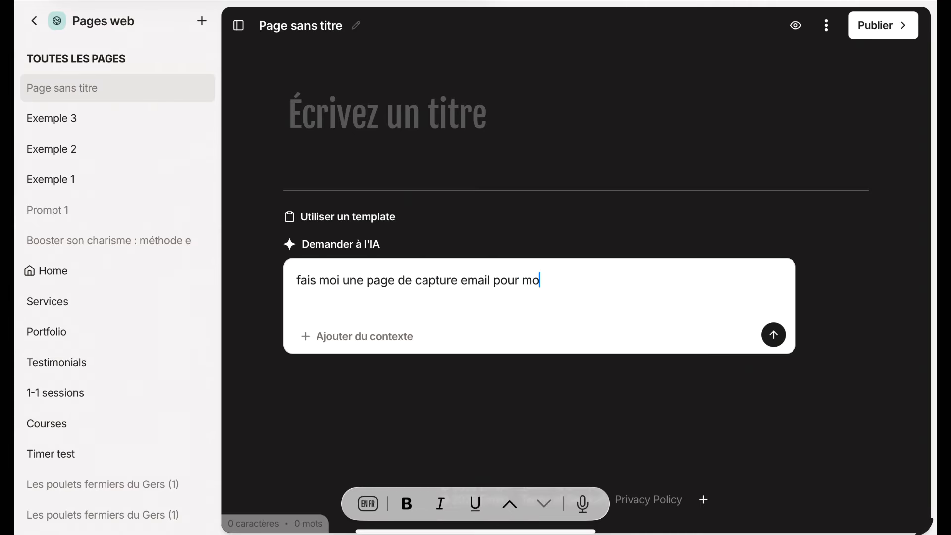
text(i)
key(BackSpace)
text(n lead magner)
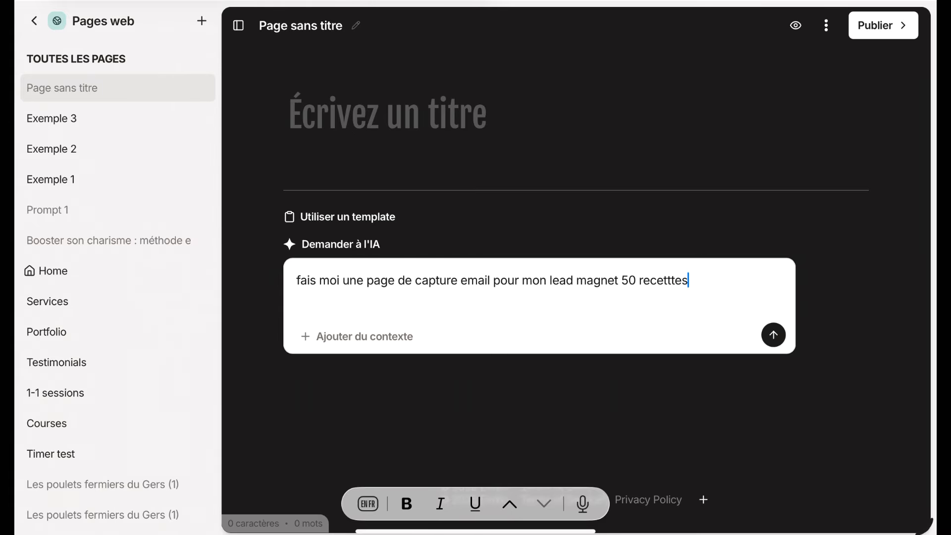
text(hypercaloriques pour ectomorphes)
key(Return)
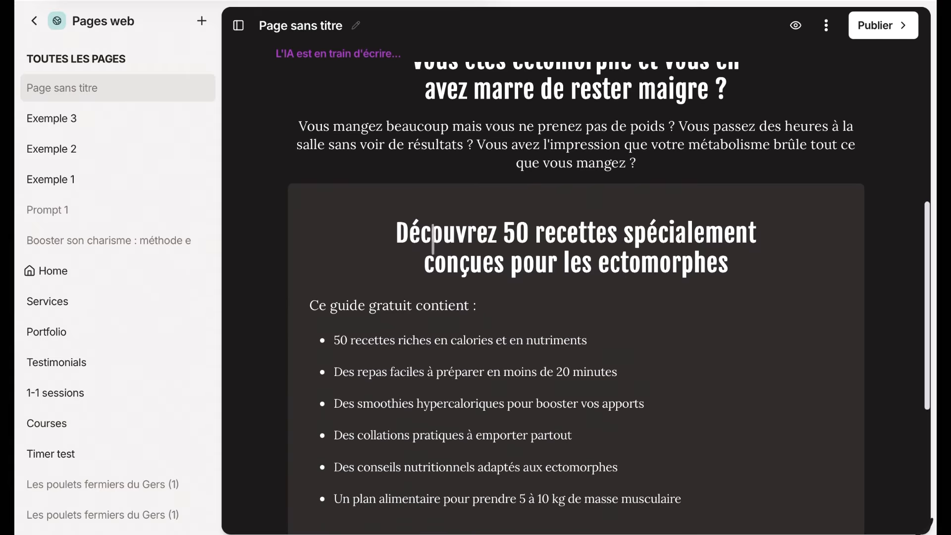
- Look over the generated capture page and delete all of its content
scroll(622, 270, down, 7)
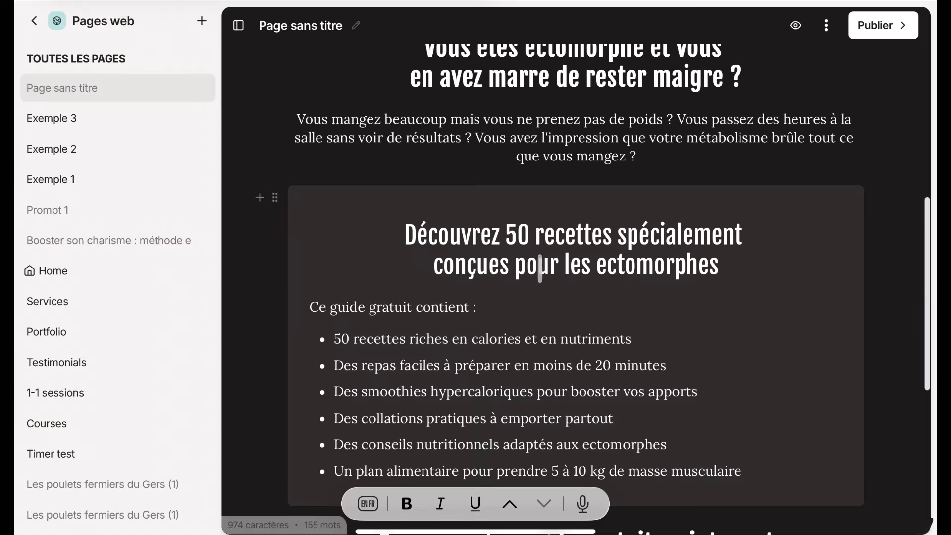
scroll(353, 302, down, 1)
drag(317, 220, 723, 398)
scroll(733, 391, down, 6)
scroll(477, 253, up, 15)
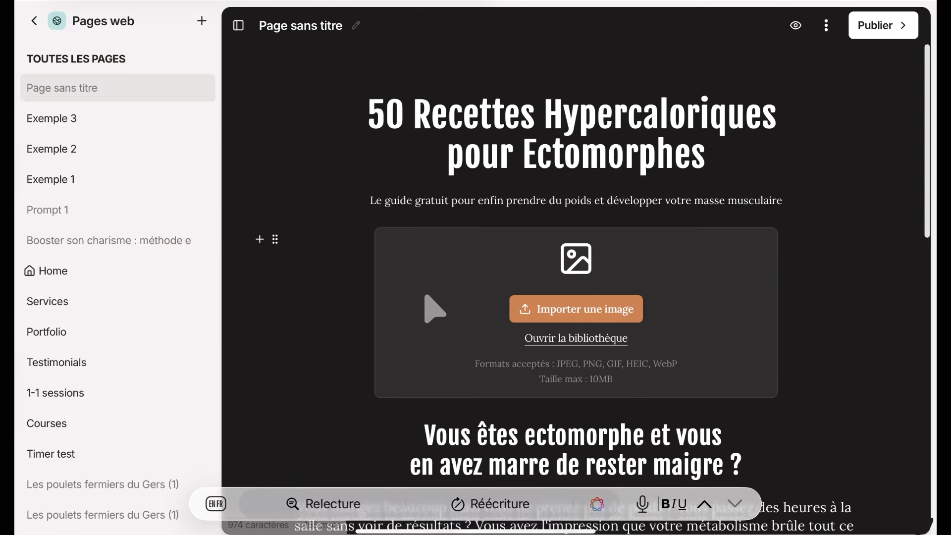
triple_click(522, 116)
key(BackSpace)
key(BackSpace)
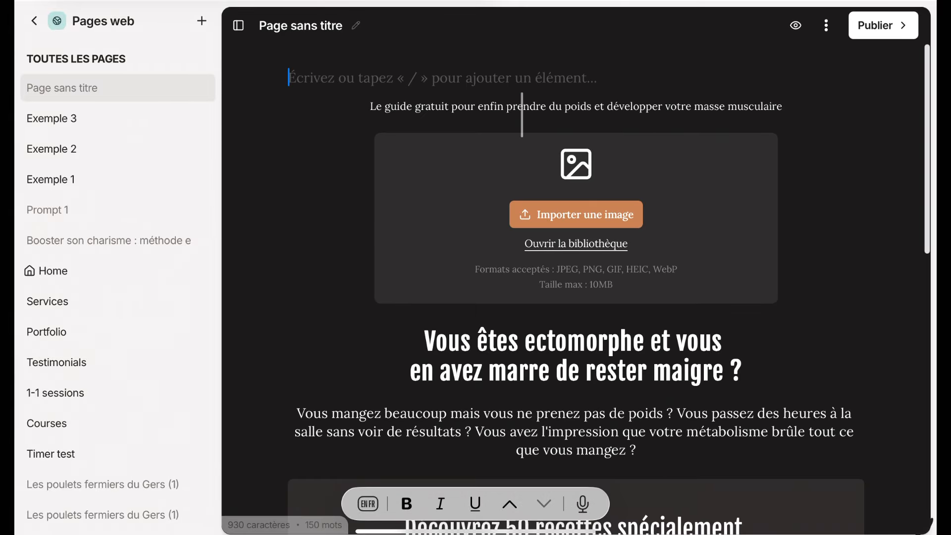
key(super+a)
key(BackSpace)
- With the STREAMER PRO MAX context, prompt the AI "fais une page de promo rapide spéciale pour la formation, pour le black friday, le tarif est /2"
click(337, 339)
click(347, 104)
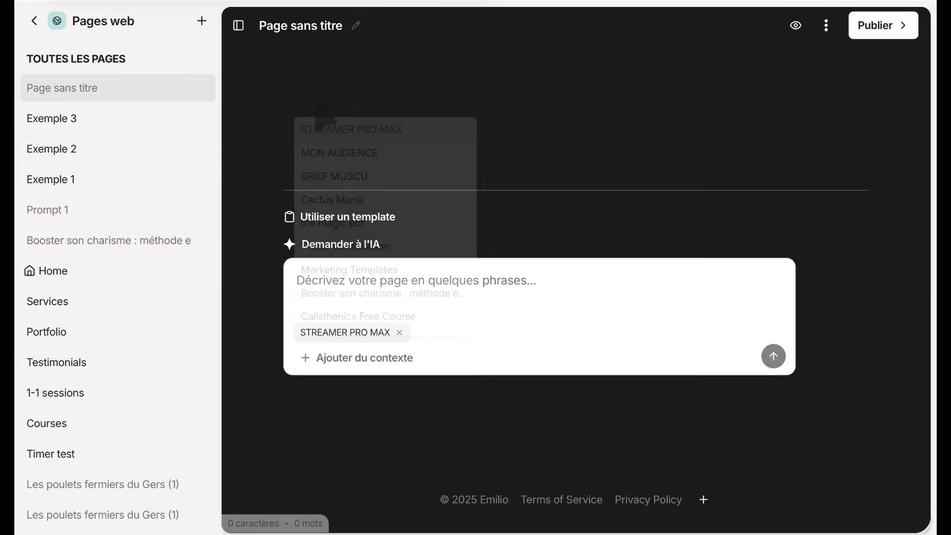
click(408, 275)
text(fa)
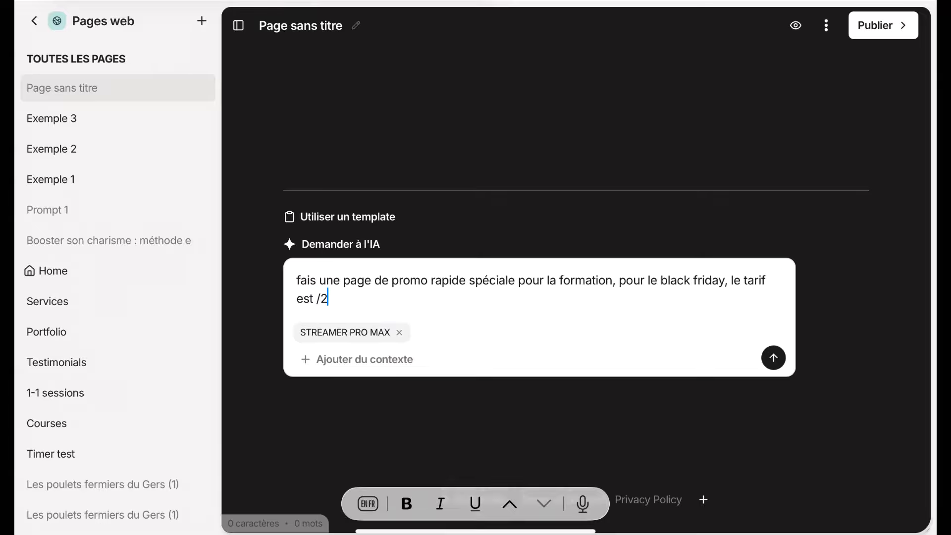
key(Return)
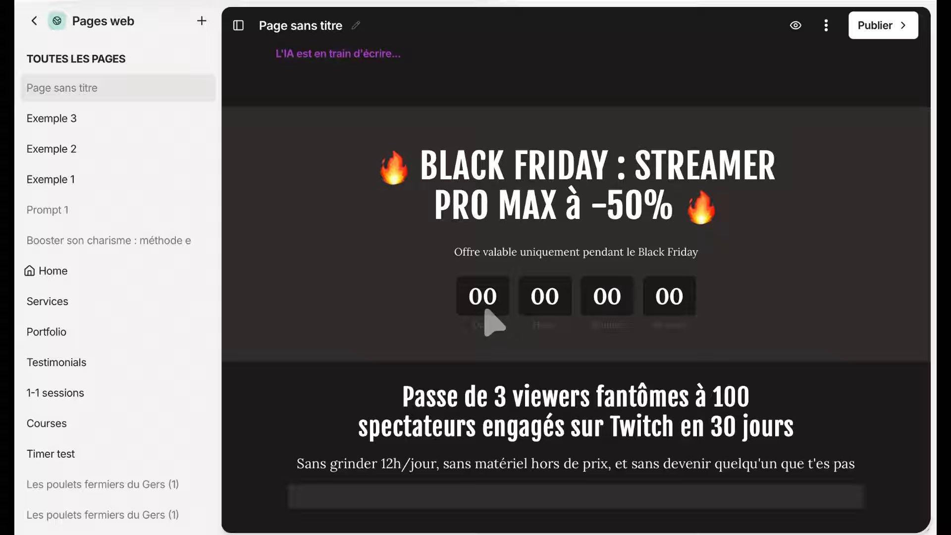
- Examine the generated Black Friday promo page, including its countdown, special offer, course contents and bonus section
scroll(471, 337, up, 2)
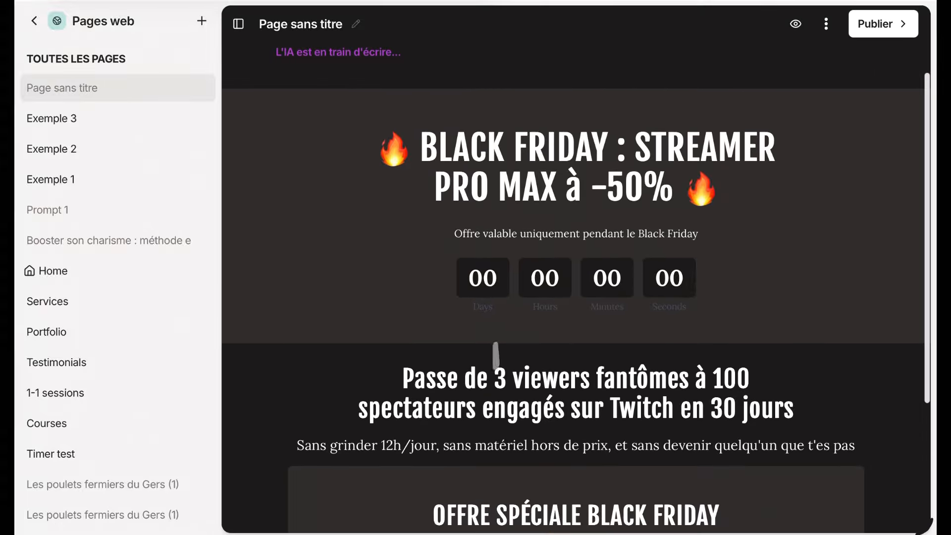
scroll(577, 377, down, 2)
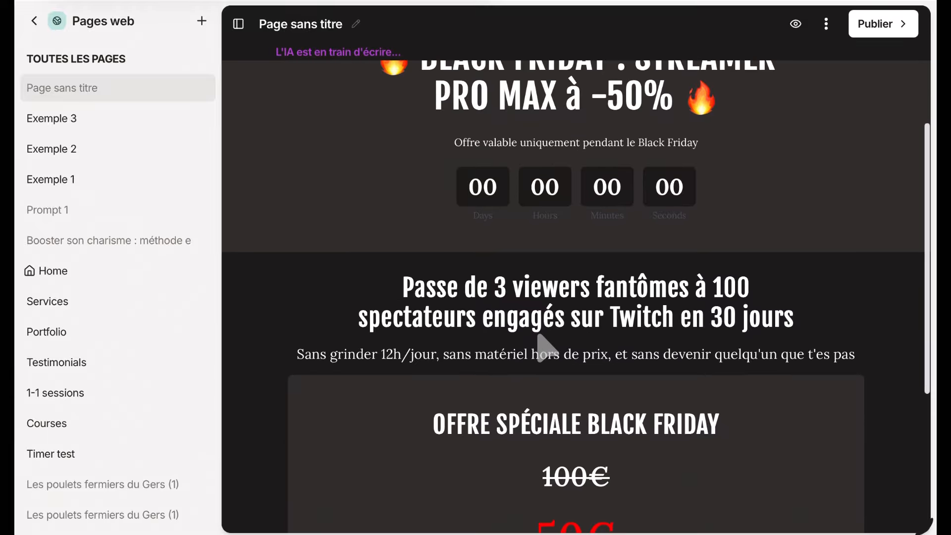
scroll(542, 342, down, 2)
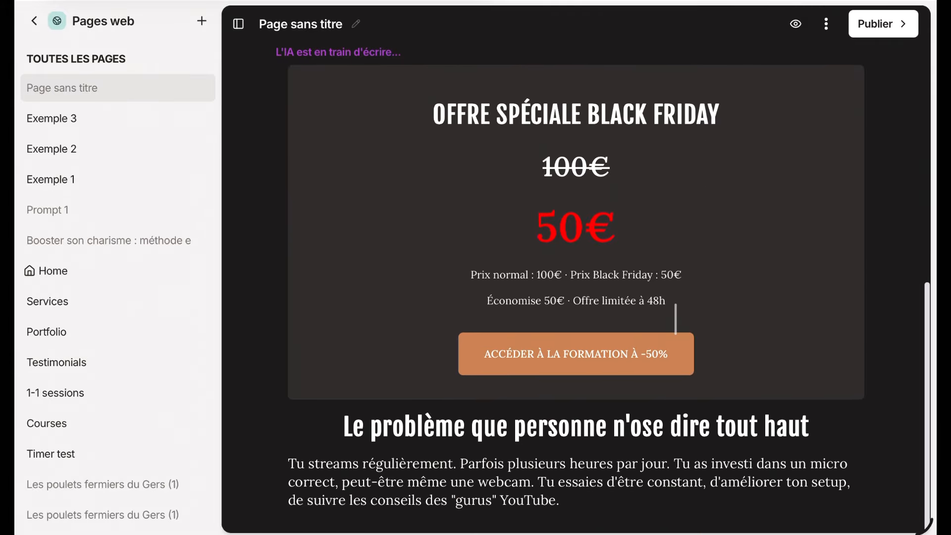
scroll(576, 282, up, 3)
scroll(606, 320, down, 7)
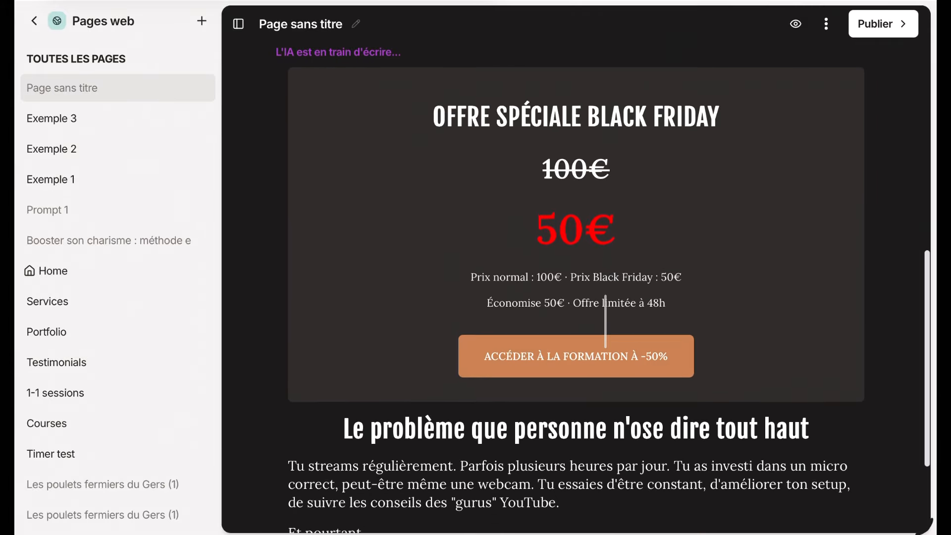
scroll(591, 233, up, 1)
scroll(591, 233, up, 2)
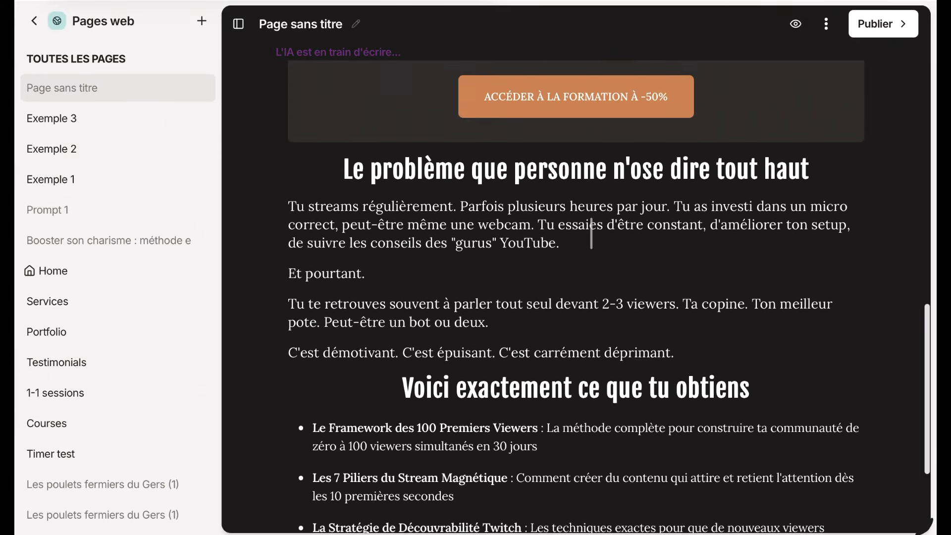
scroll(597, 247, down, 5)
scroll(534, 275, down, 5)
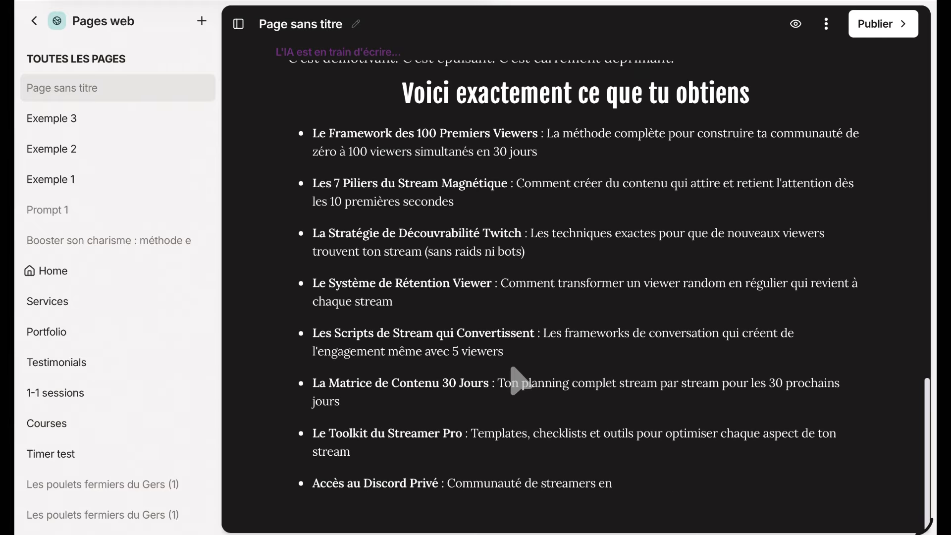
scroll(545, 268, up, 3)
scroll(565, 258, down, 6)
scroll(560, 278, up, 12)
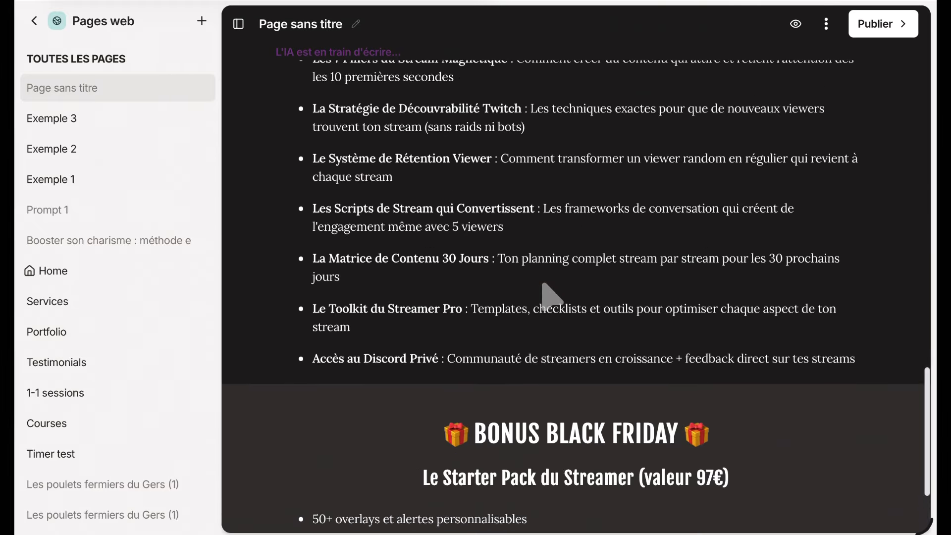
scroll(500, 183, up, 4)
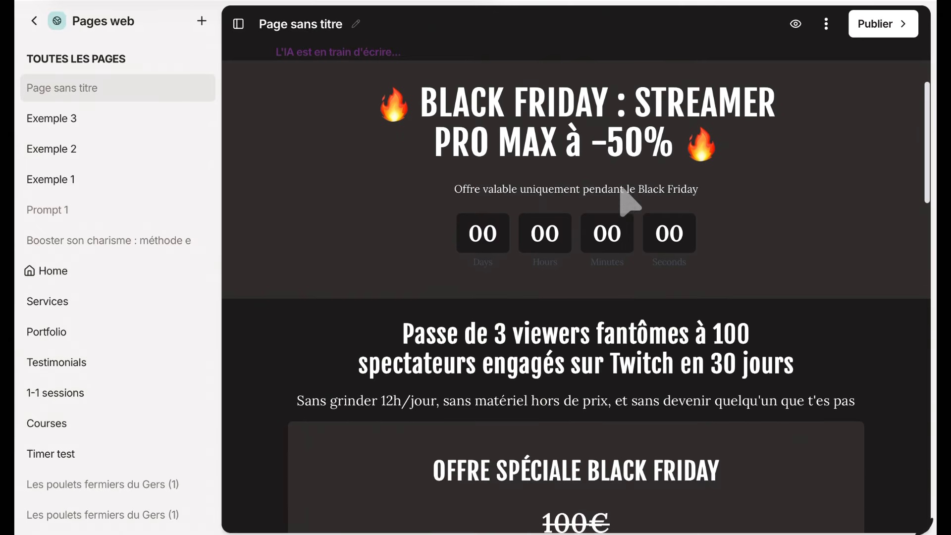
- Look over the end of the promo page and toggle the FAQ question about the low Black Friday price
scroll(480, 342, down, 15)
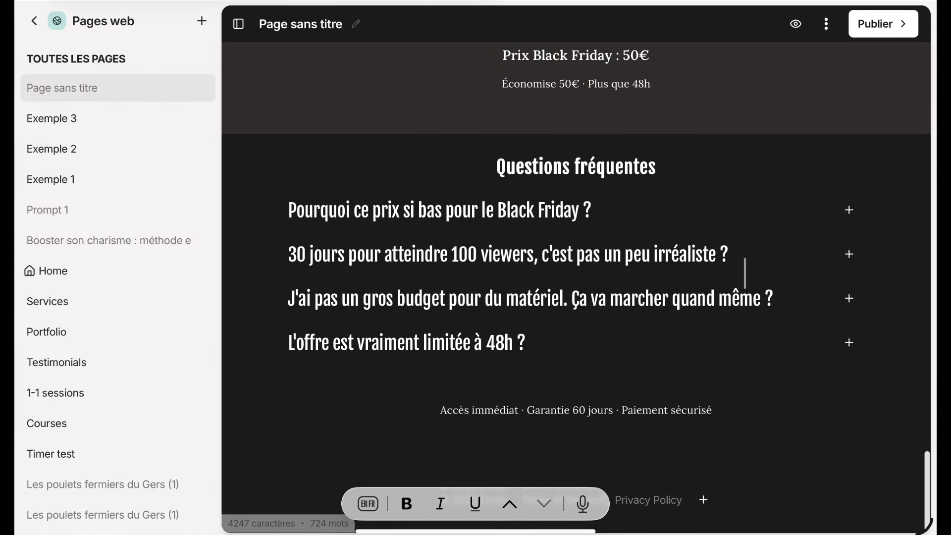
click(849, 209)
click(849, 209)
double_click(849, 209)
- Leave the web pages and create a new context note for the AI
click(31, 22)
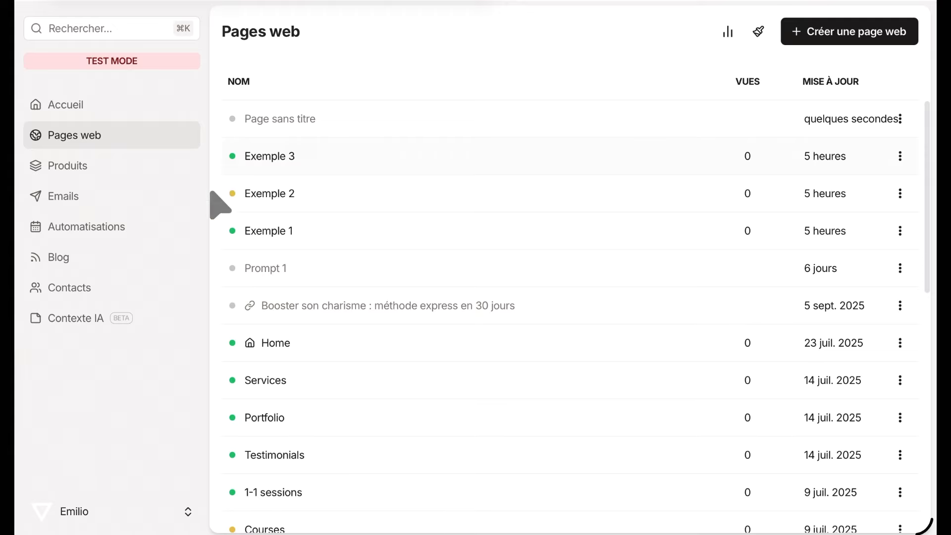
click(62, 322)
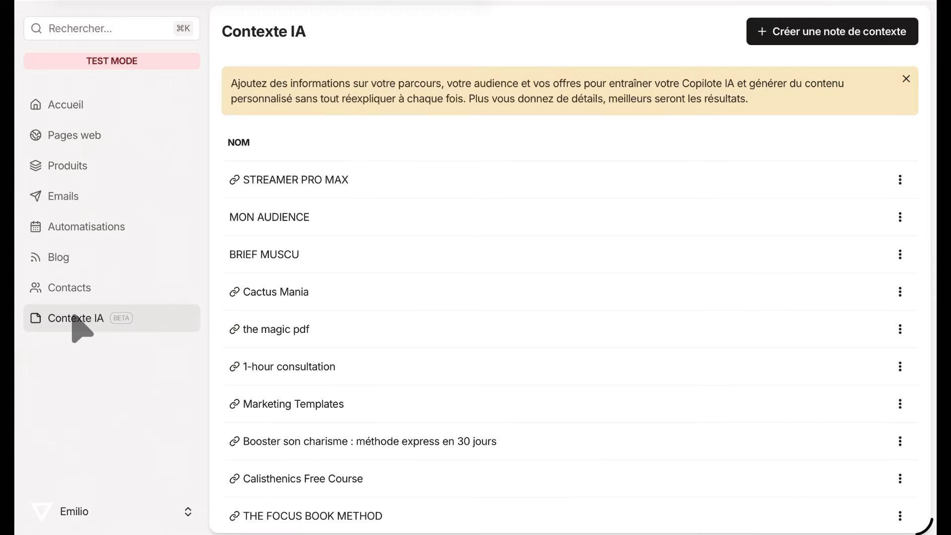
click(790, 32)
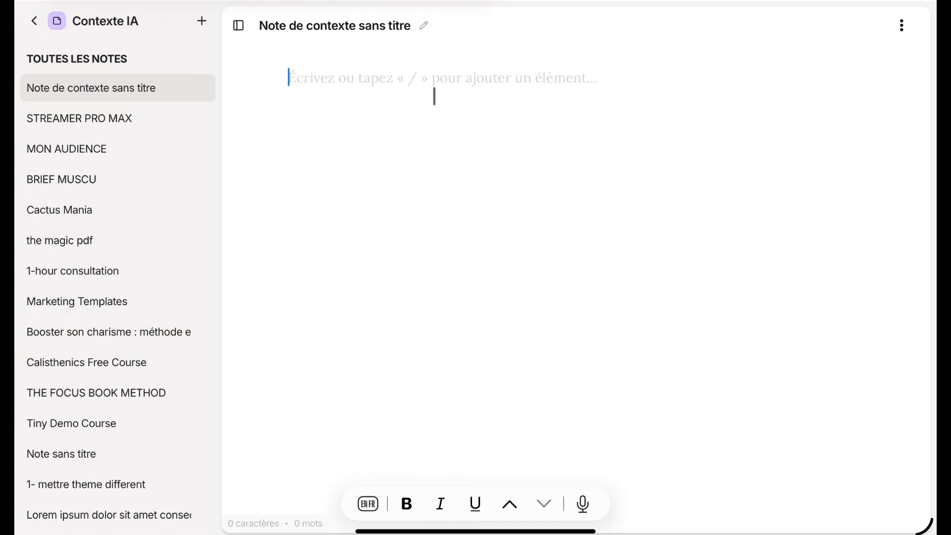
text(fnsjdkflahlsfbsfslfbh)
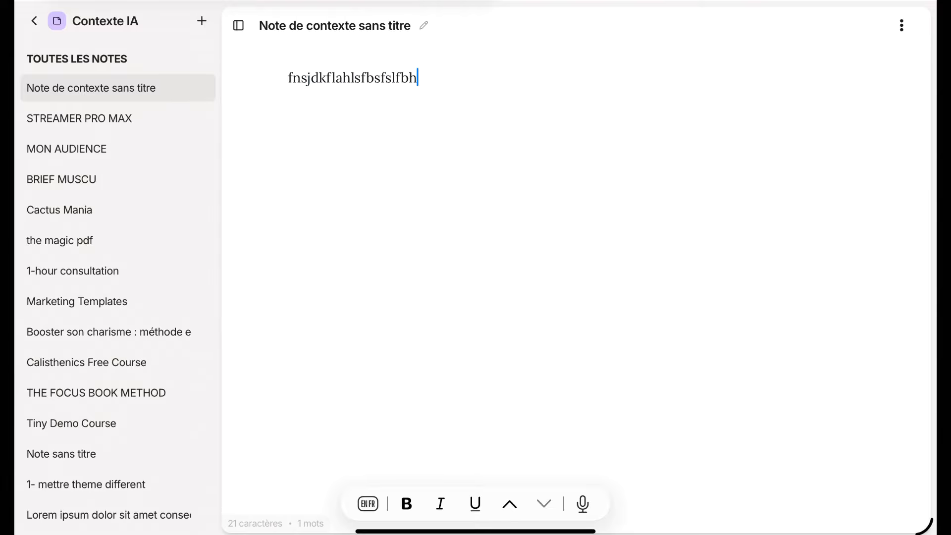
key(ctrl+a)
key(BackSpace)
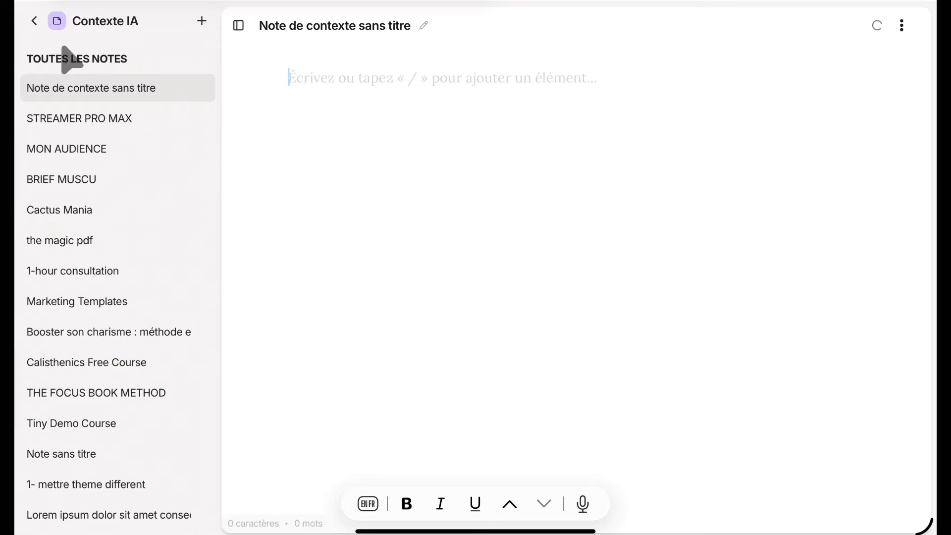
click(34, 21)
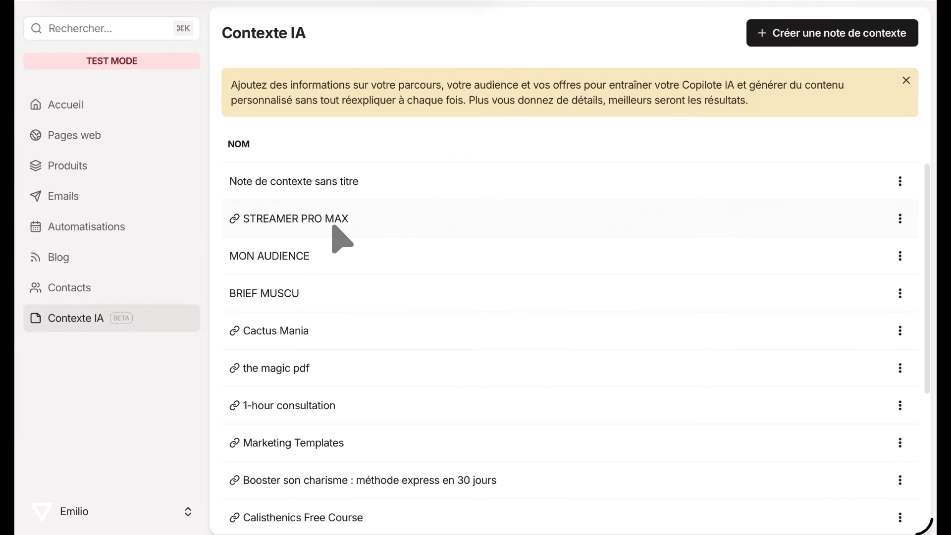
click(59, 135)
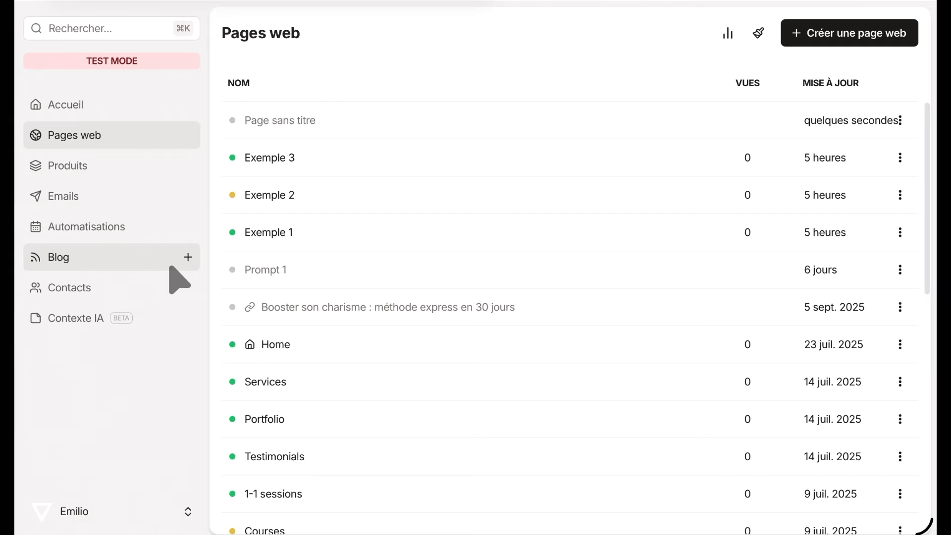
click(75, 317)
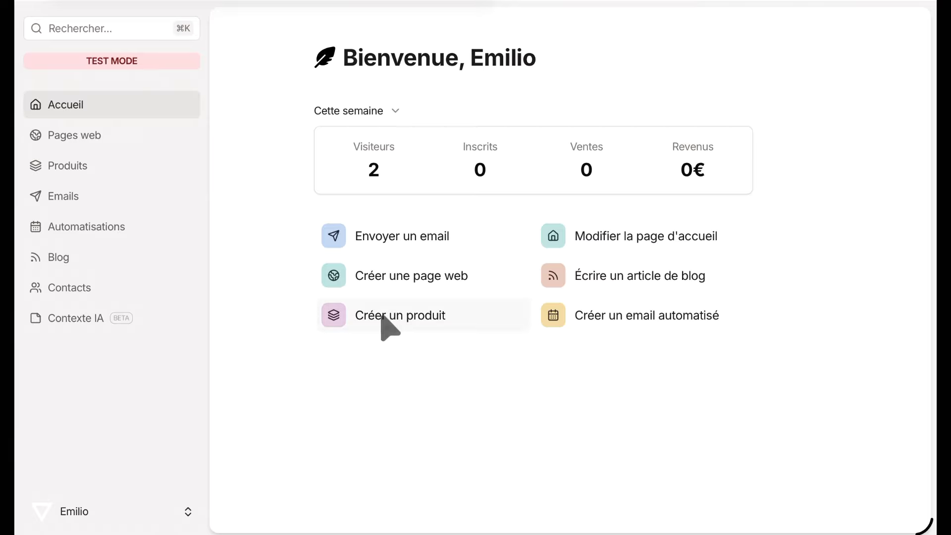
- Create a new product with the AI description "je vends une formation à 300 euros pour aider les joueurs d echecs experimentés à devenir maitre international"
click(381, 319)
click(356, 297)
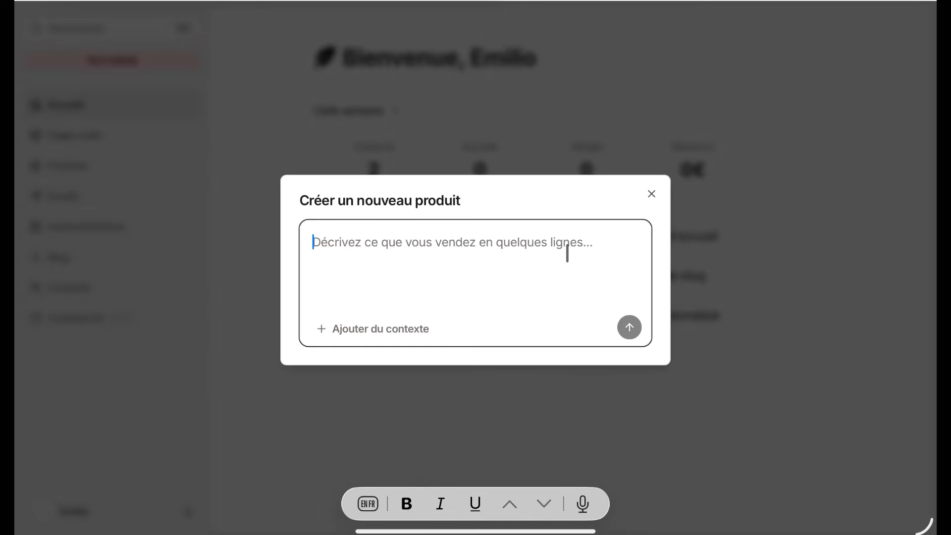
text(je e)
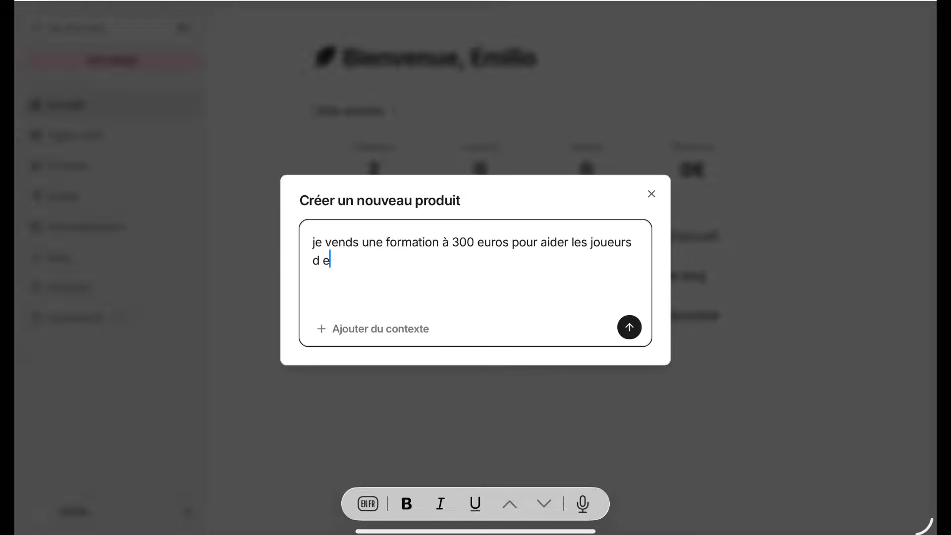
text(rimentés à deveni)
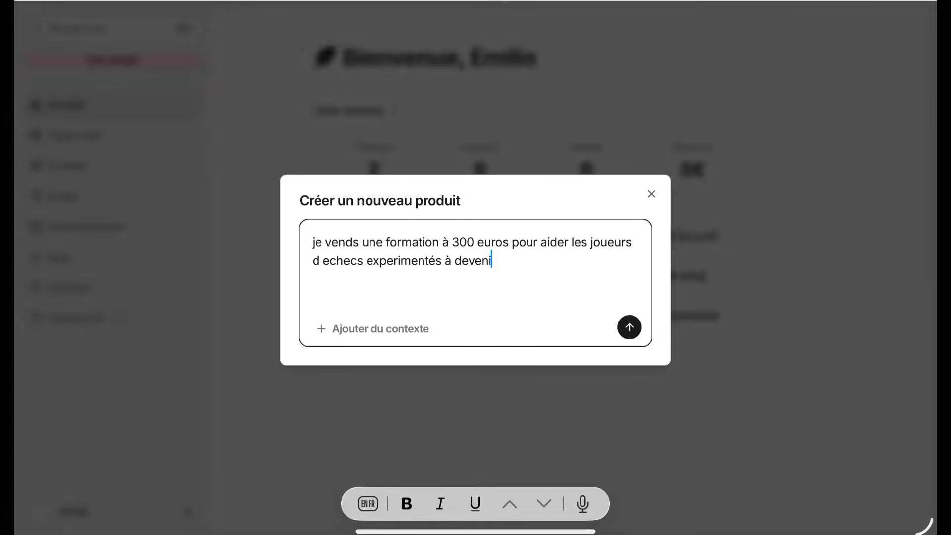
text(r maitre international)
key(Return)
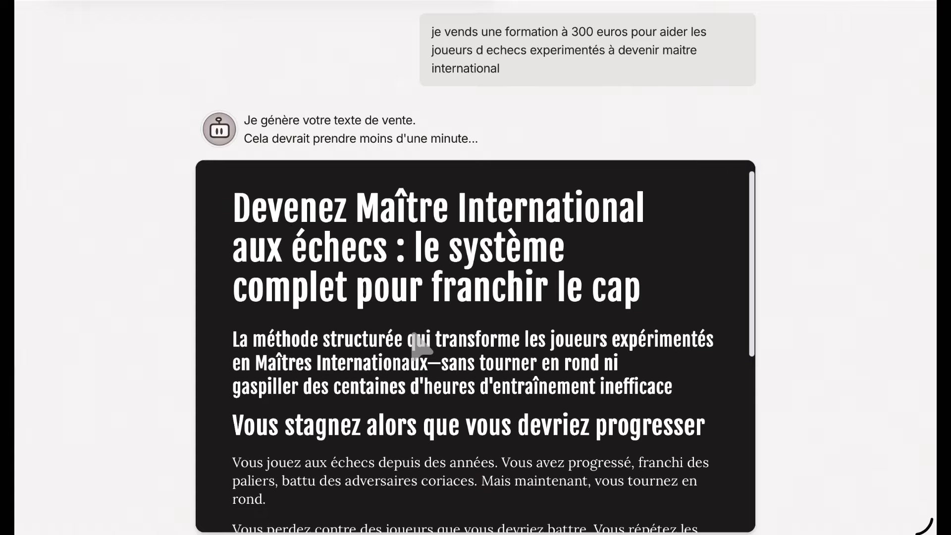
- Read through the generated sales text, including the problem, the method, the course contents and the skills list
scroll(447, 400, up, 2)
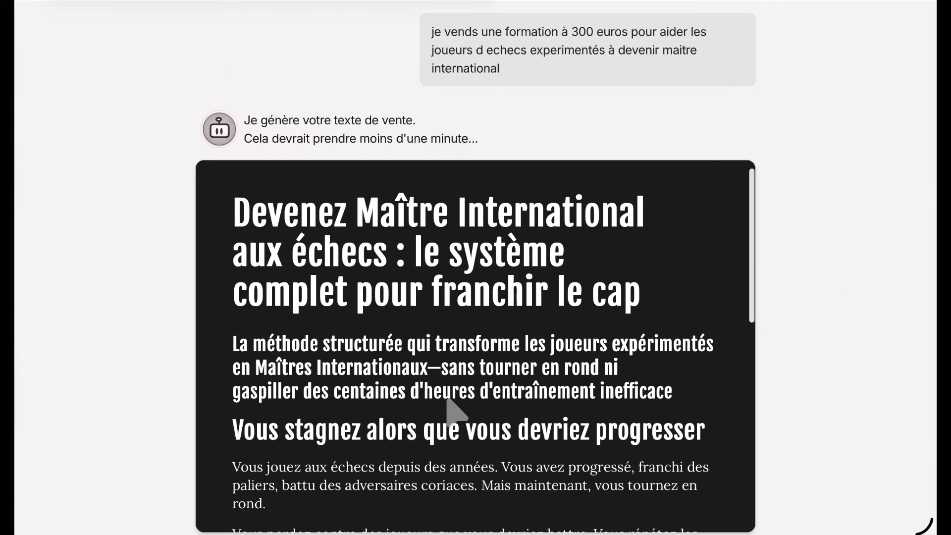
scroll(448, 400, down, 8)
scroll(448, 400, up, 1)
scroll(447, 400, down, 4)
scroll(455, 412, down, 10)
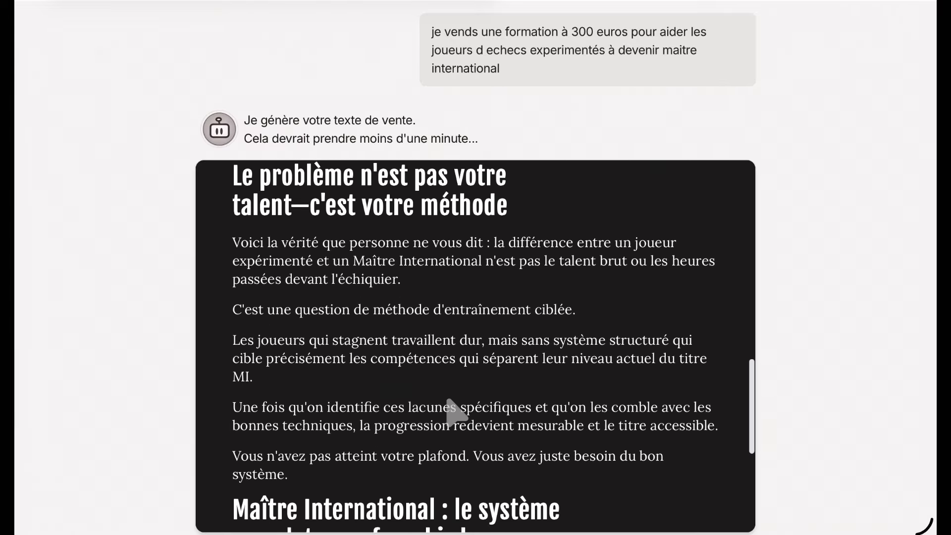
scroll(458, 311, up, 2)
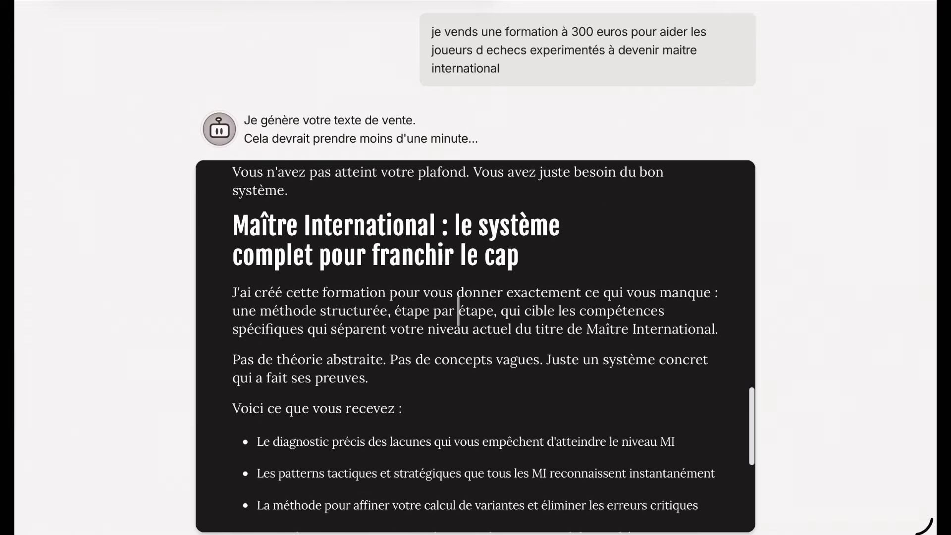
scroll(458, 311, down, 8)
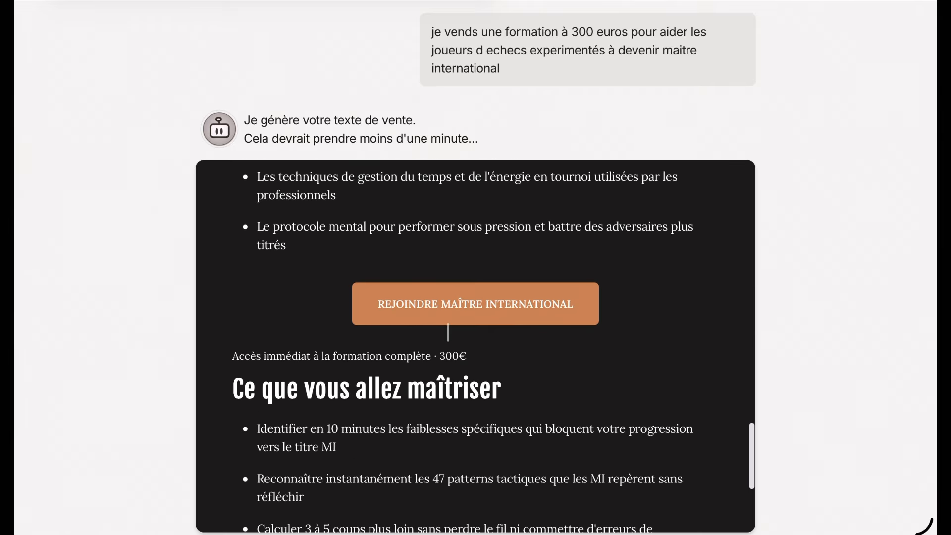
scroll(421, 299, down, 2)
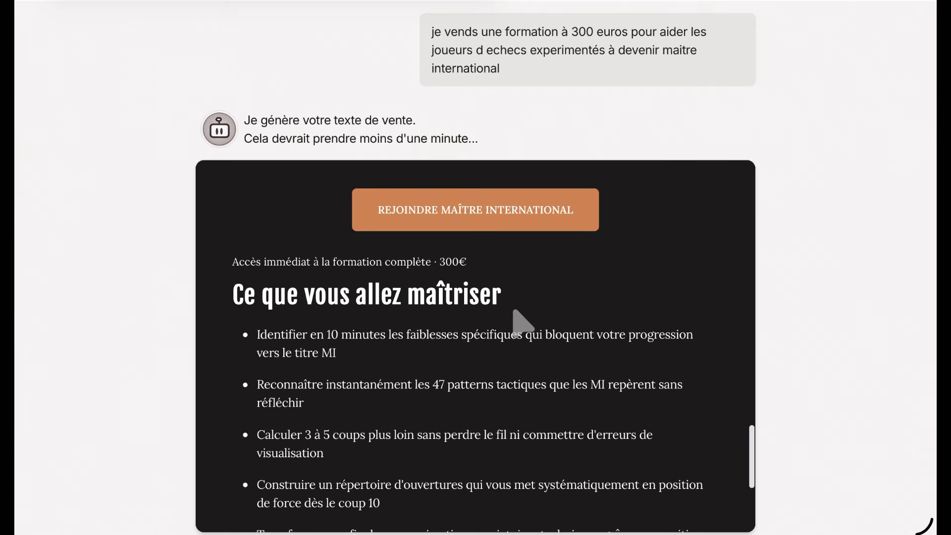
scroll(520, 322, down, 10)
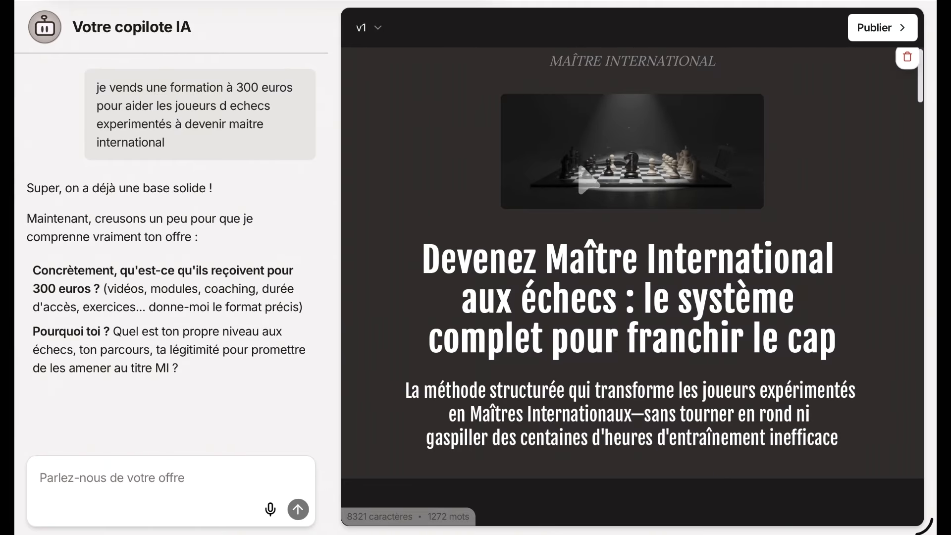
- Examine the laid-out sales page from its chess header image through the sections on stagnation and frustration
scroll(653, 260, down, 2)
scroll(652, 260, up, 3)
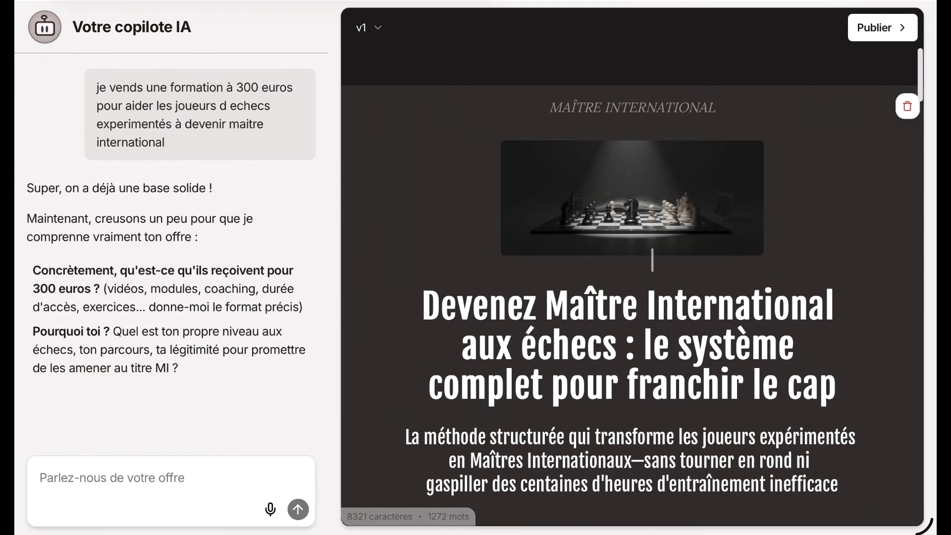
scroll(653, 260, down, 10)
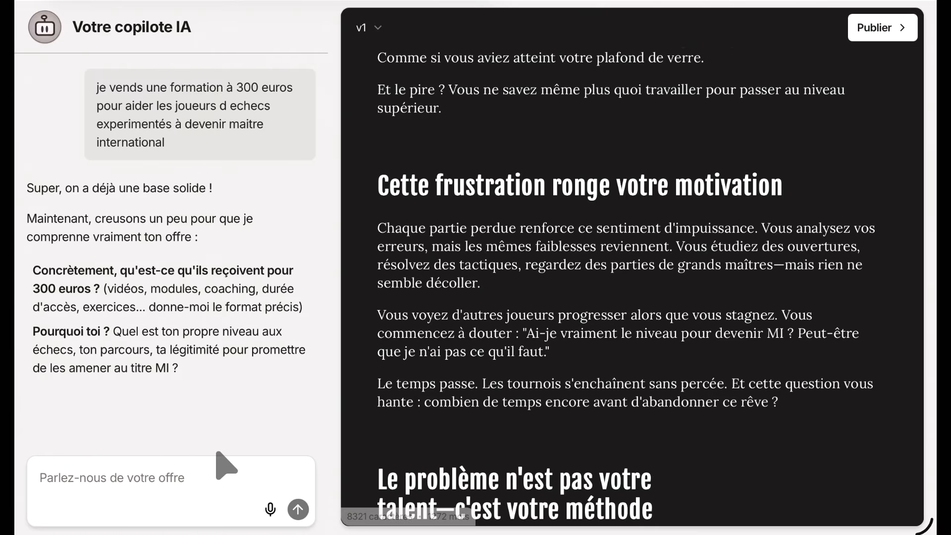
scroll(637, 269, up, 6)
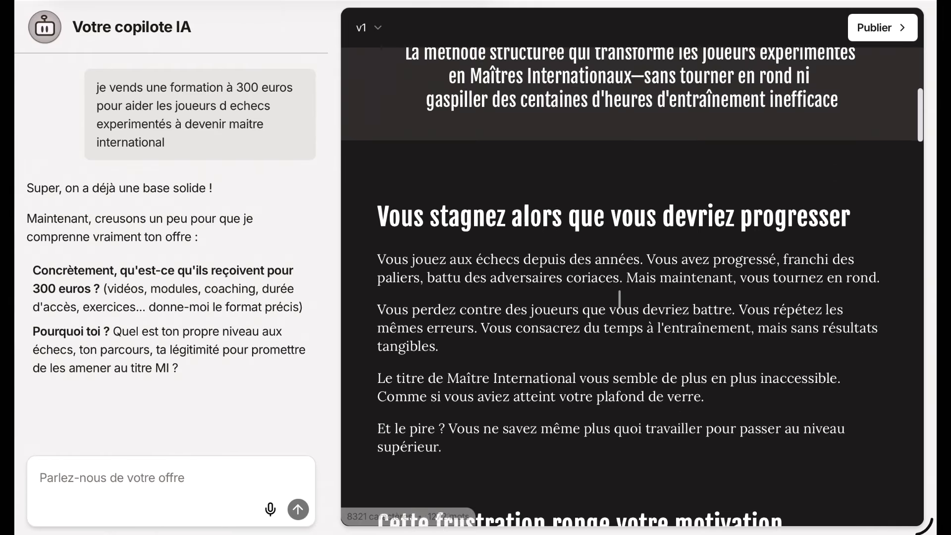
scroll(598, 188, down, 5)
scroll(598, 188, up, 6)
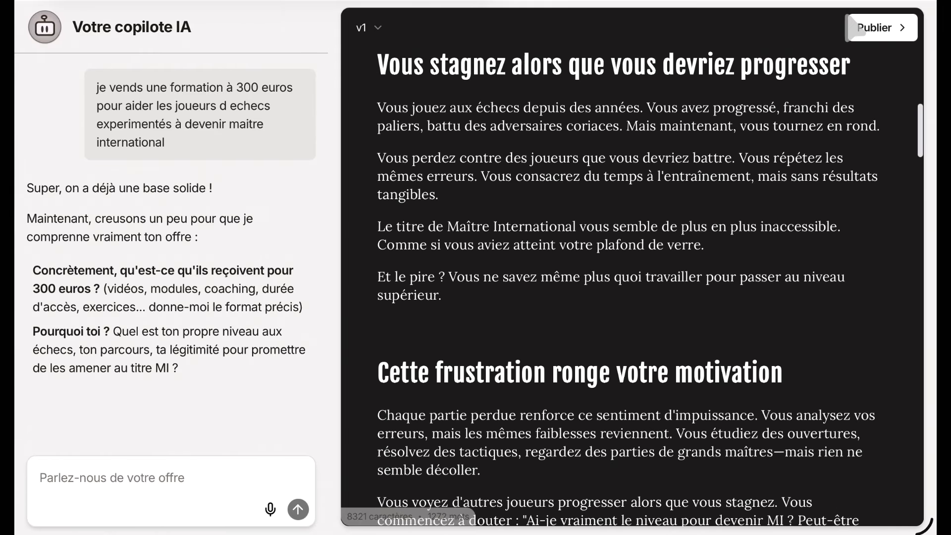
- Publish the chess course launch and open its live sales page
click(874, 28)
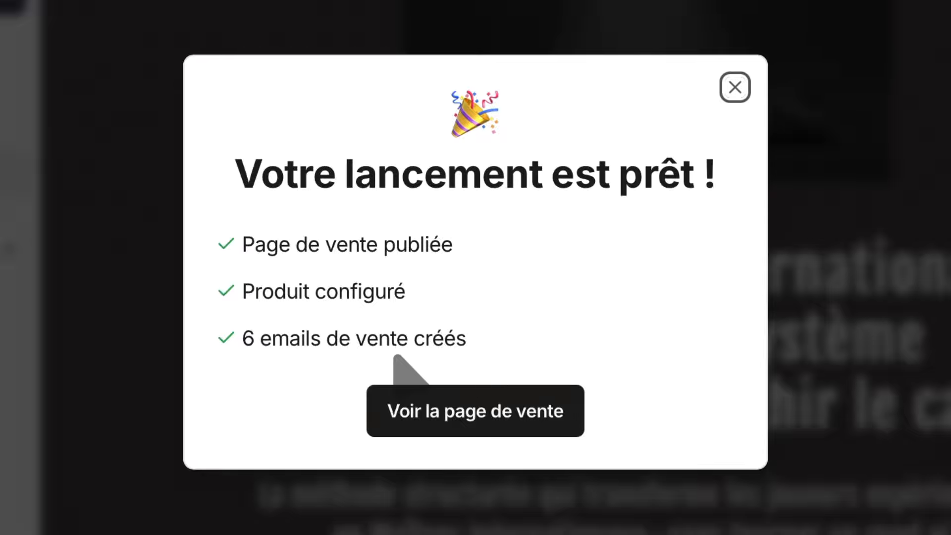
click(411, 396)
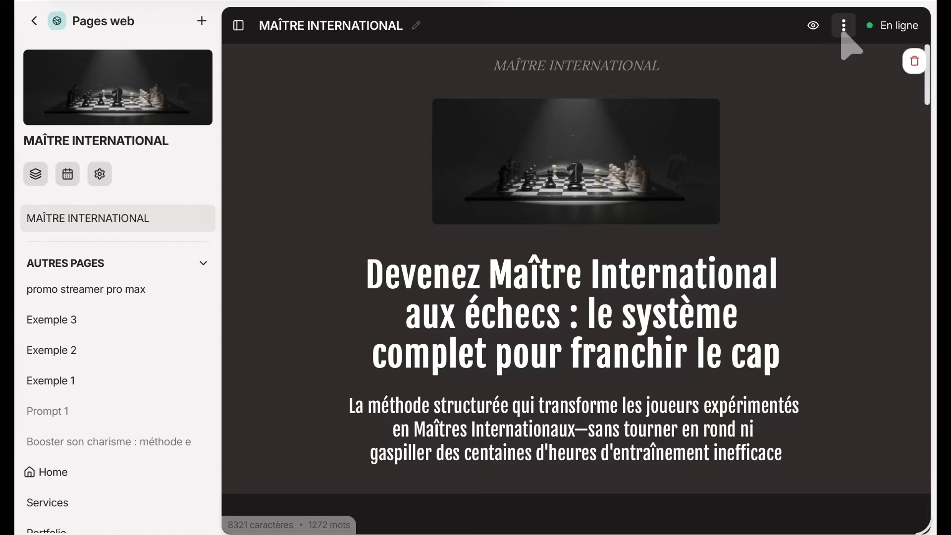
click(844, 26)
click(823, 56)
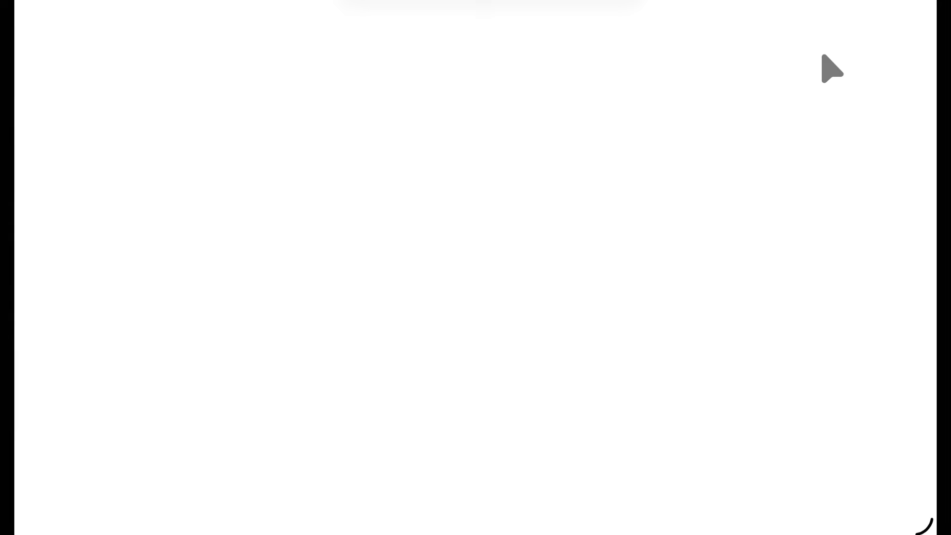
- Look through the live sales page, including the method, the course contents and the list of skills taught
scroll(322, 295, down, 15)
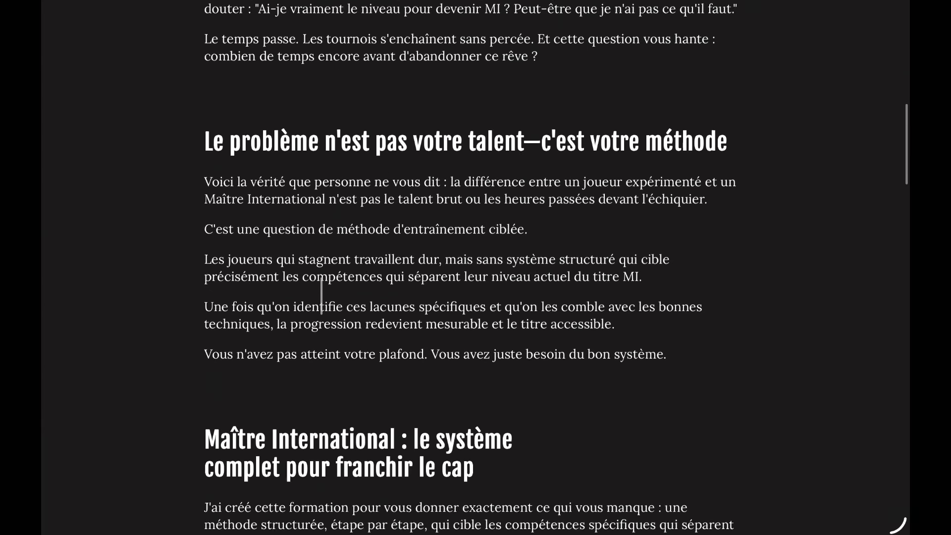
scroll(321, 296, up, 7)
scroll(322, 296, up, 10)
scroll(321, 295, down, 20)
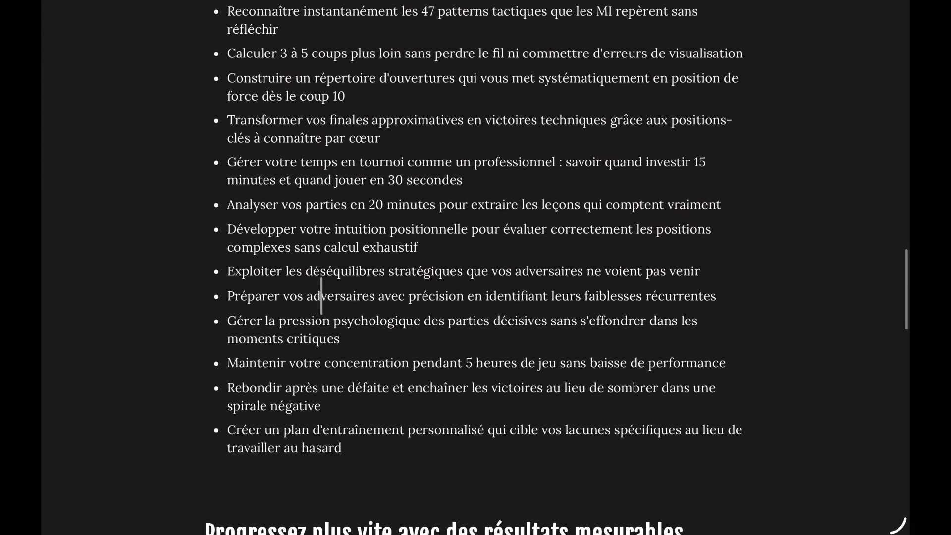
scroll(568, 259, up, 10)
scroll(568, 259, down, 5)
scroll(569, 259, up, 15)
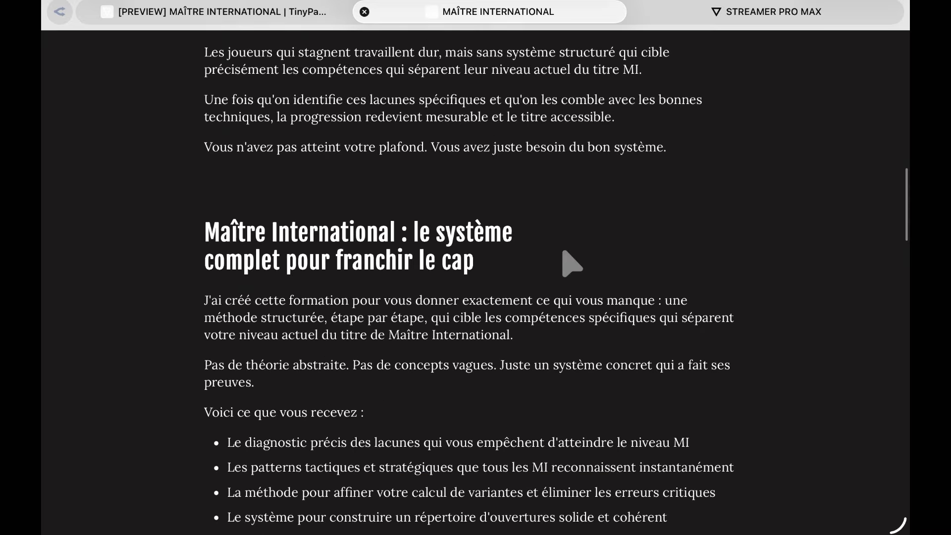
scroll(571, 263, up, 2)
scroll(572, 263, down, 15)
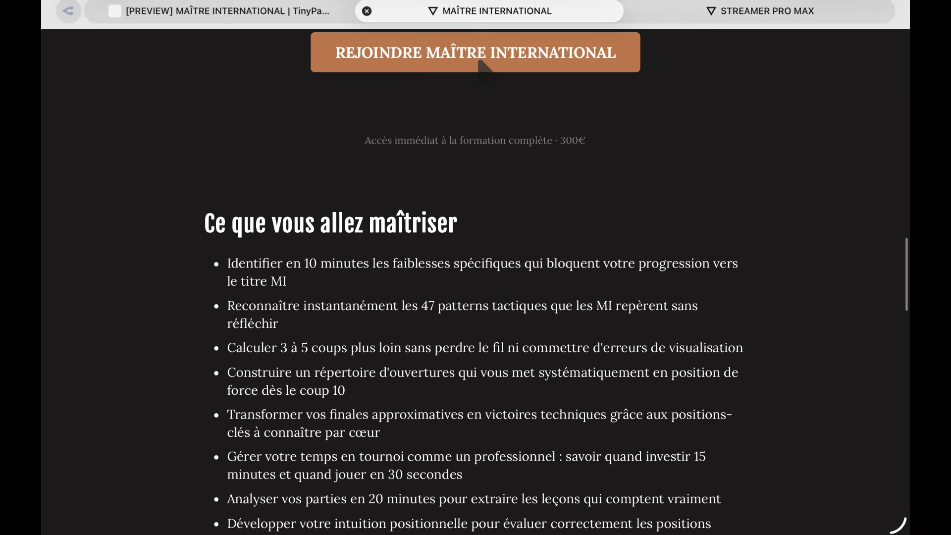
- Open the order page from the sales page and examine its contact fields, card payment form and order summary
scroll(455, 194, up, 5)
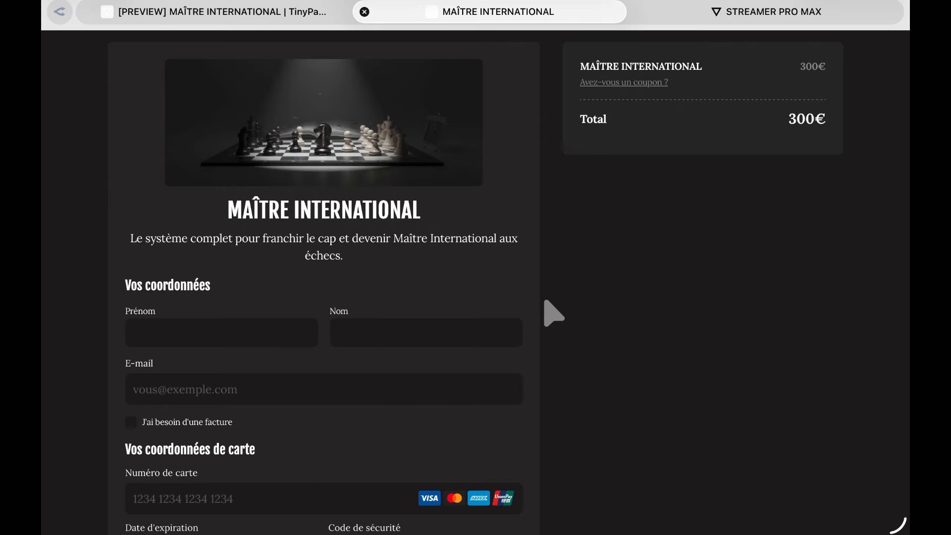
scroll(403, 261, down, 5)
scroll(399, 259, up, 4)
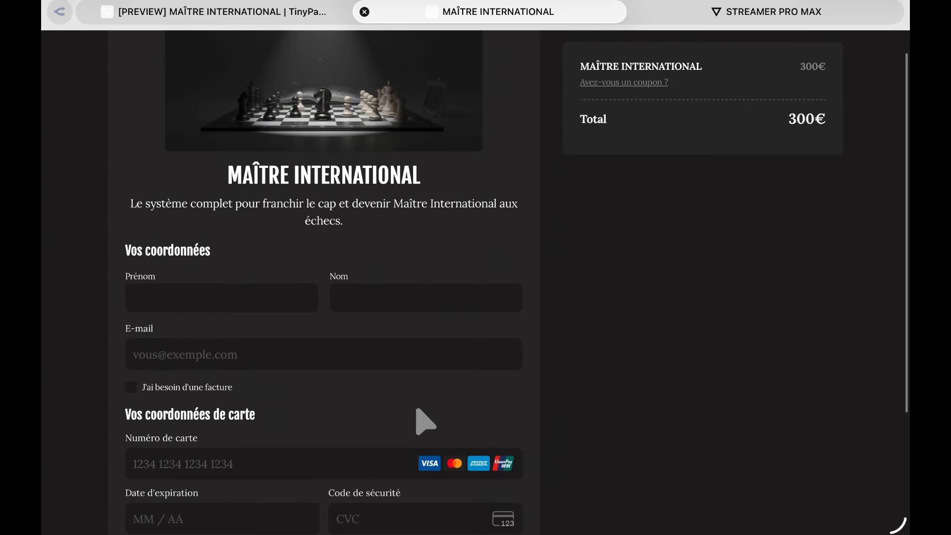
scroll(574, 342, up, 2)
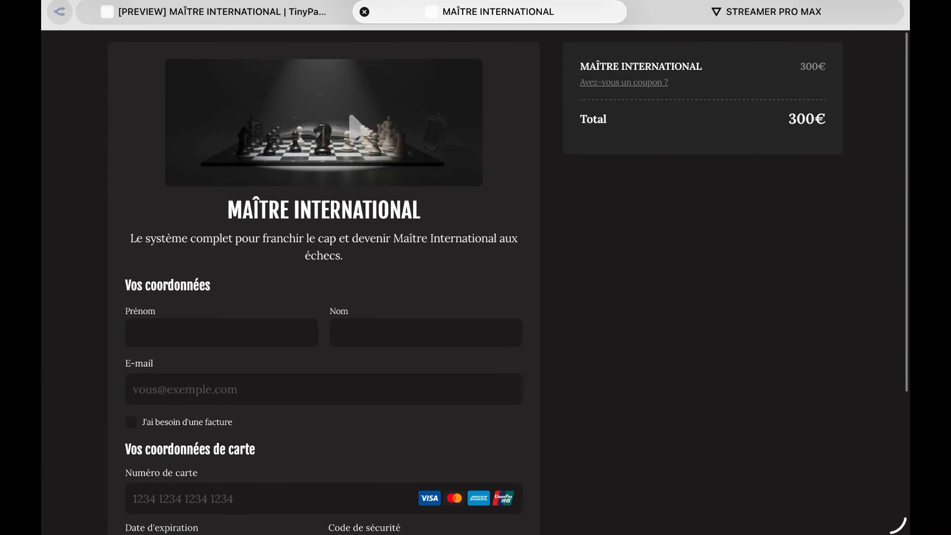
scroll(226, 228, down, 4)
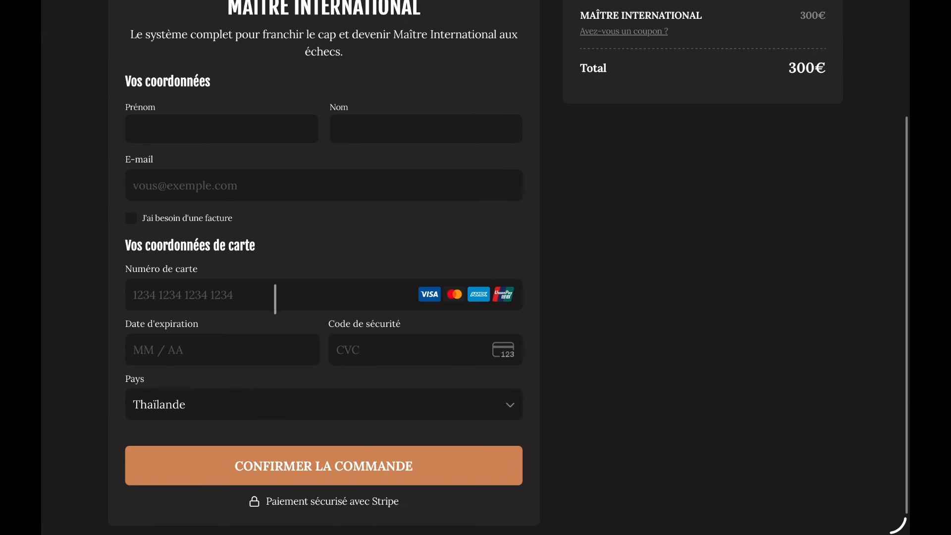
scroll(275, 298, up, 5)
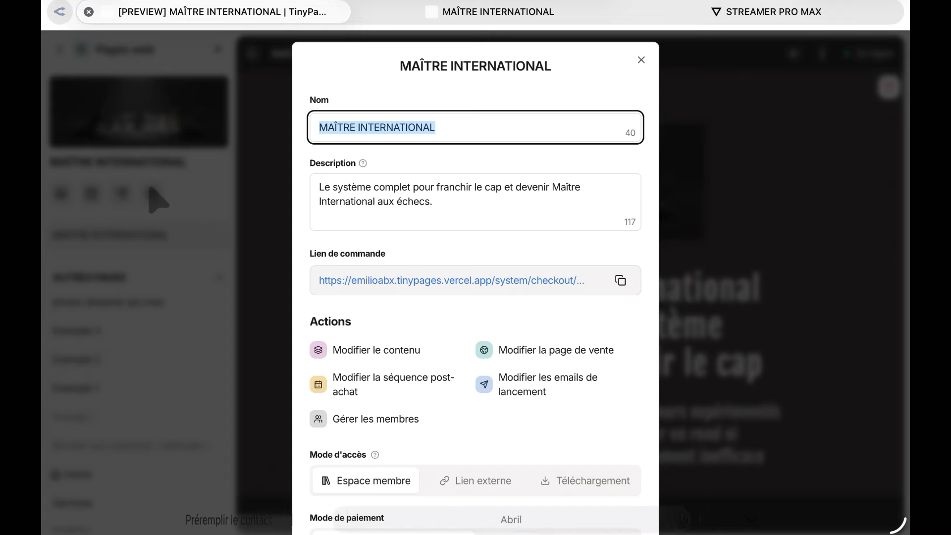
- Add FOCUS BOOK (99€) as an order bump with a 50 EUR reduction to the MAÎTRE INTERNATIONAL product and save
scroll(450, 333, down, 10)
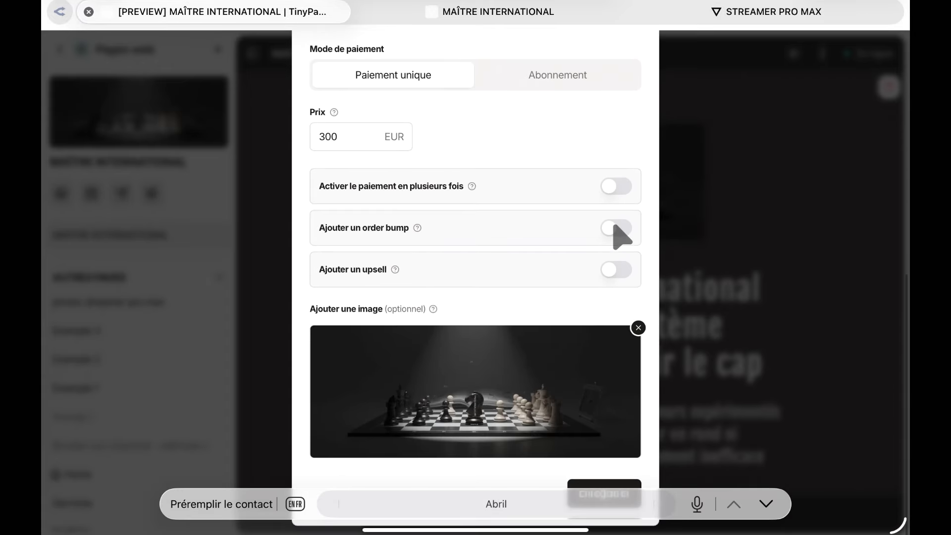
click(616, 228)
click(395, 263)
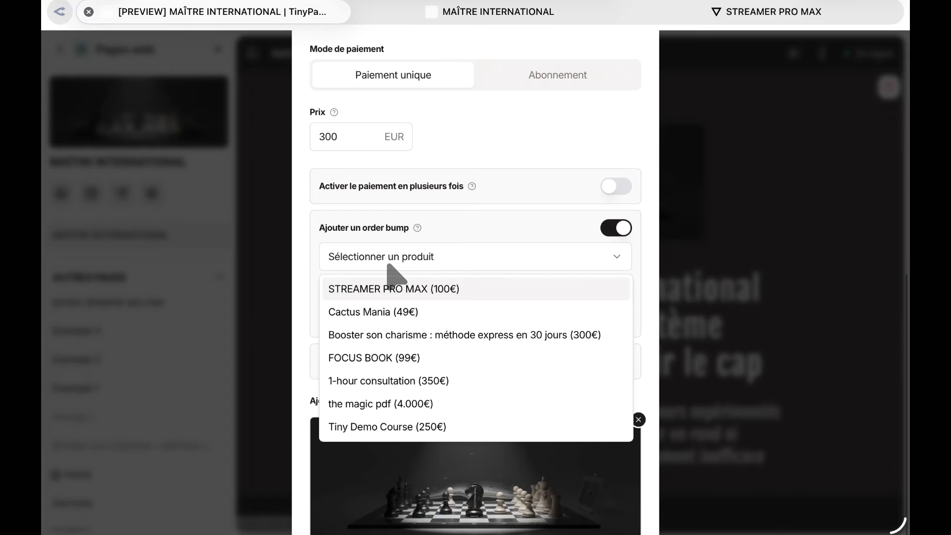
click(395, 359)
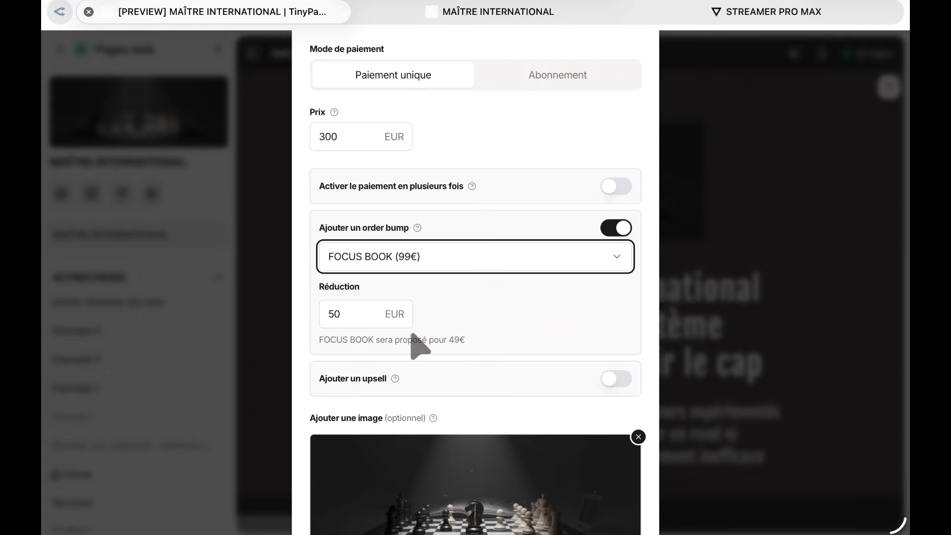
scroll(419, 346, down, 3)
click(597, 500)
- Switch to the chess course's order page and add the FOCUS BOOK special offer to the order
click(557, 11)
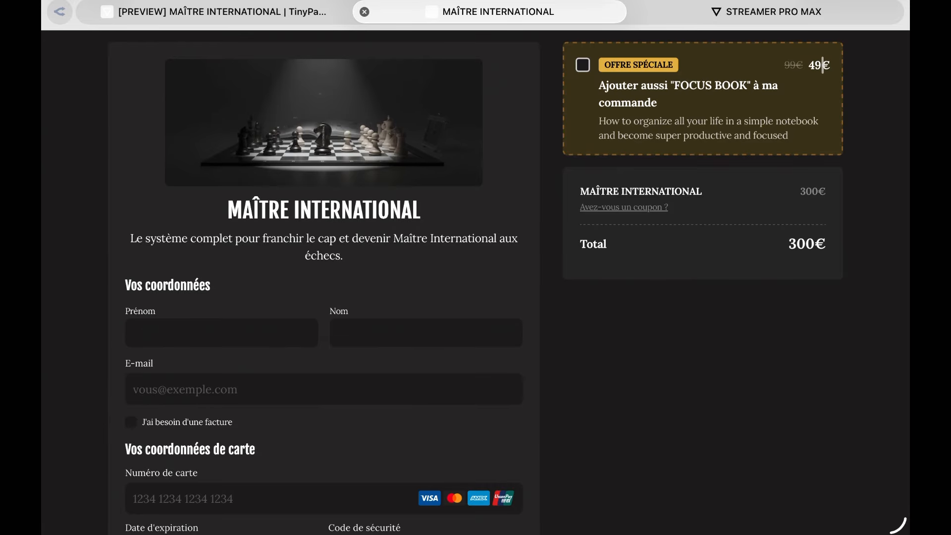
click(585, 68)
click(585, 69)
click(586, 69)
click(587, 69)
click(590, 70)
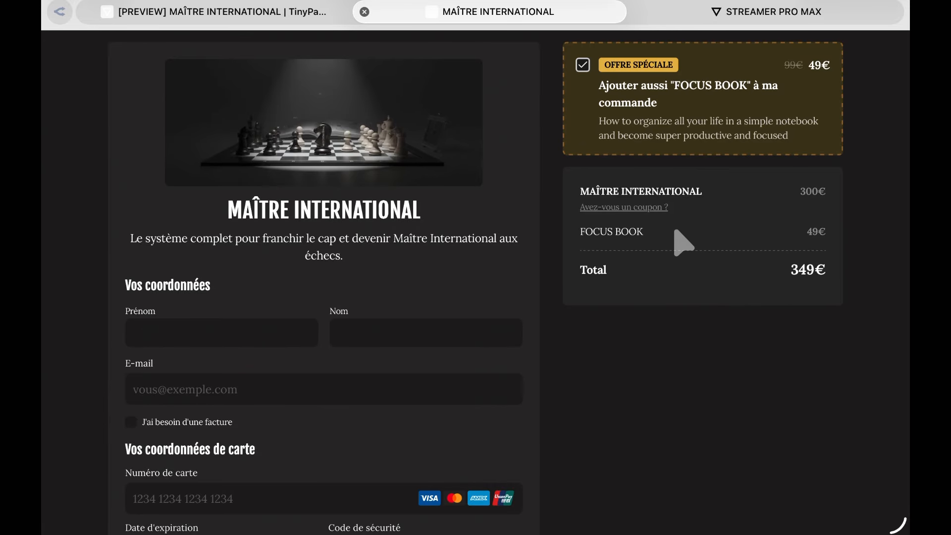
- Return to the page editor and reopen the MAÎTRE INTERNATIONAL product settings for a brief look
click(270, 15)
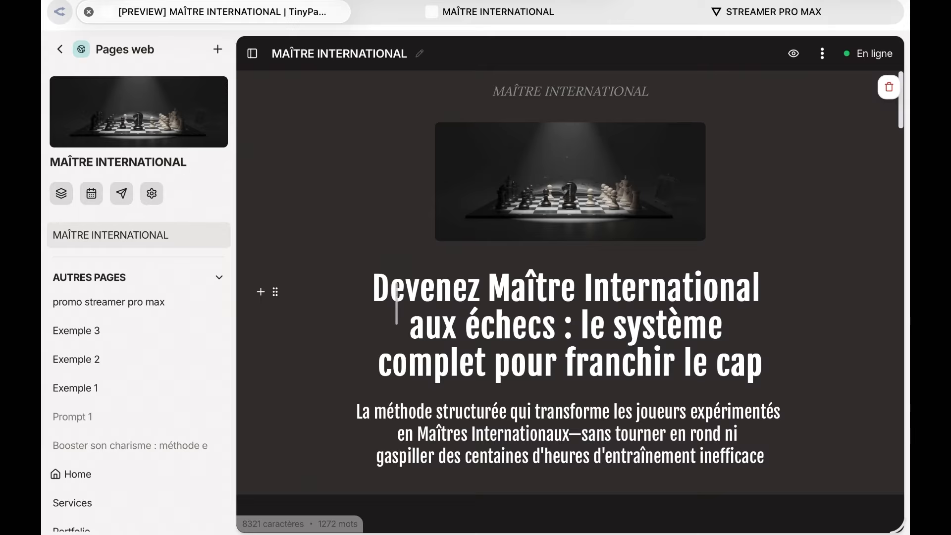
click(153, 192)
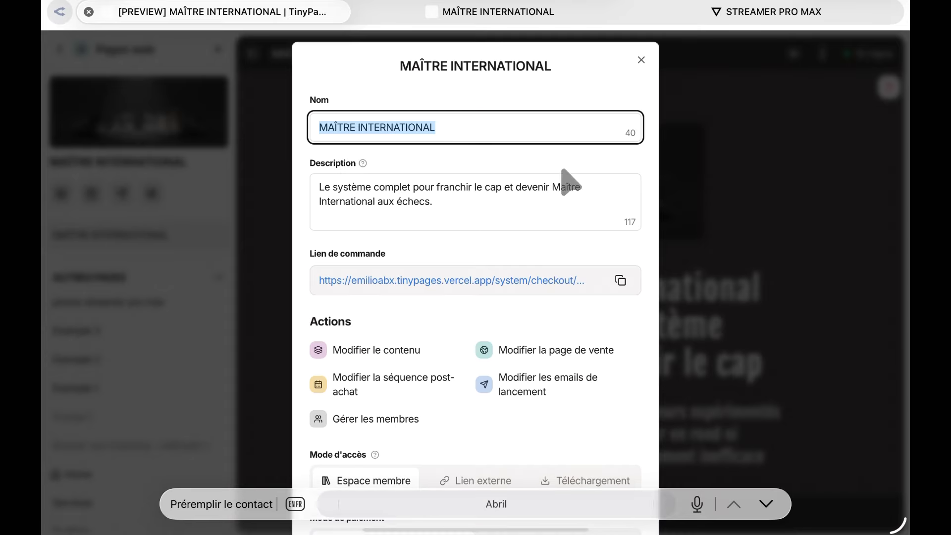
click(735, 151)
- Create a web page and have the AI write it from "fais moi une mini page de vente très courte" with the MAÎTRE INTERNATIONAL context
click(59, 50)
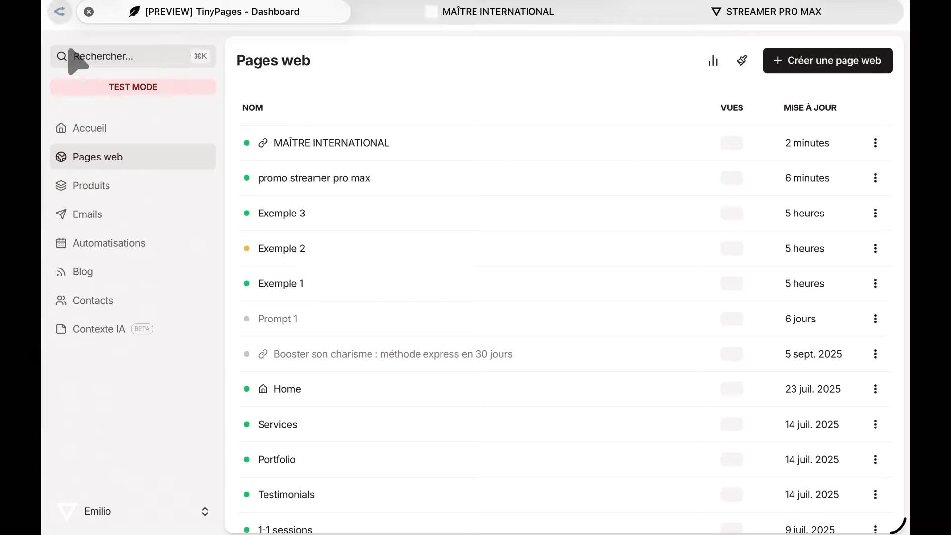
click(154, 138)
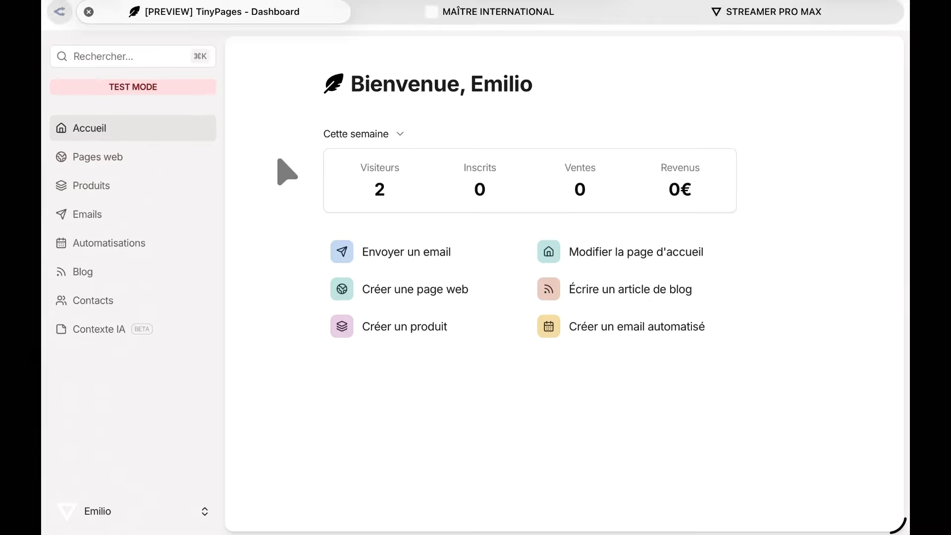
click(378, 291)
text(fais moi une mini page de)
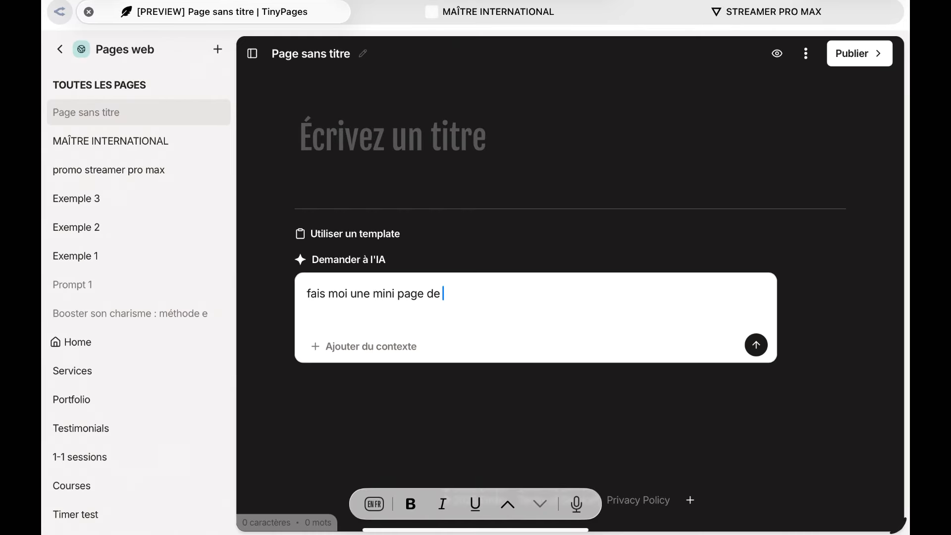
text( vente très courte)
click(369, 346)
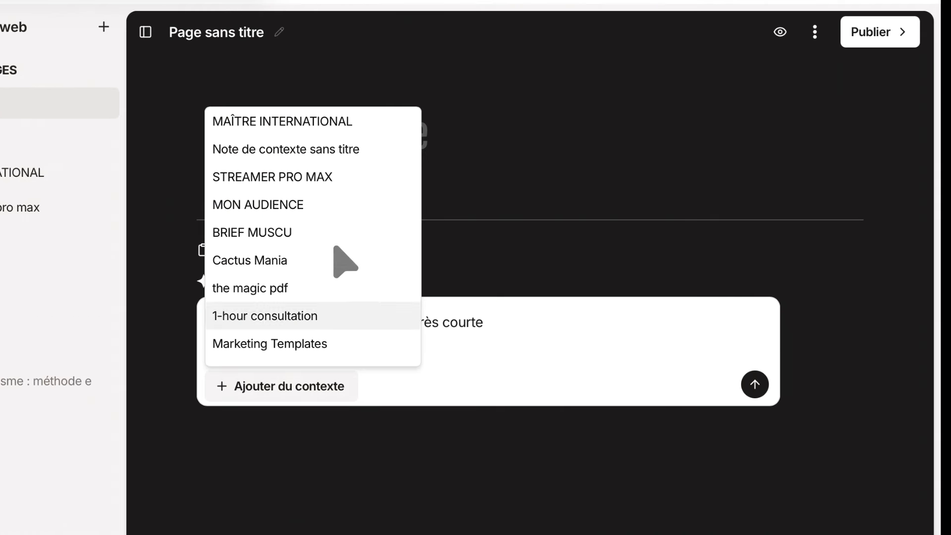
click(341, 131)
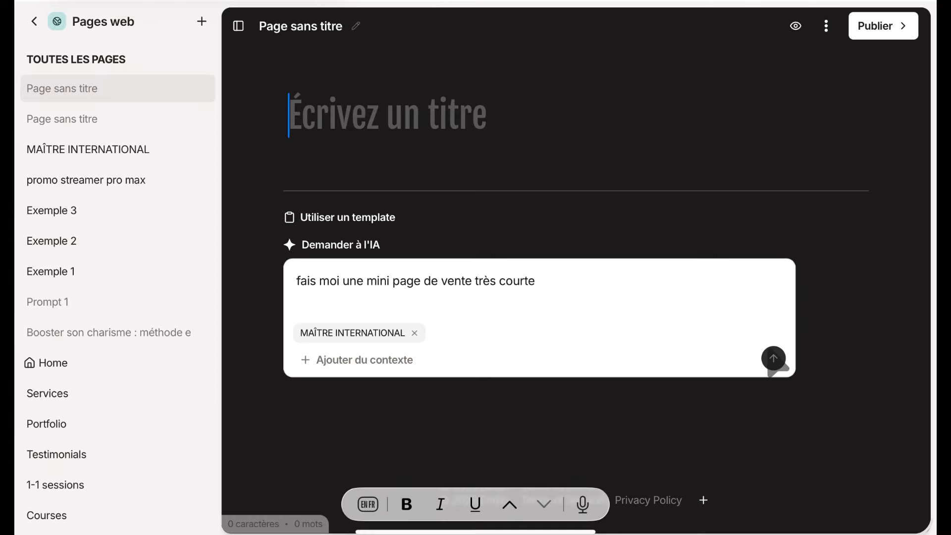
click(754, 410)
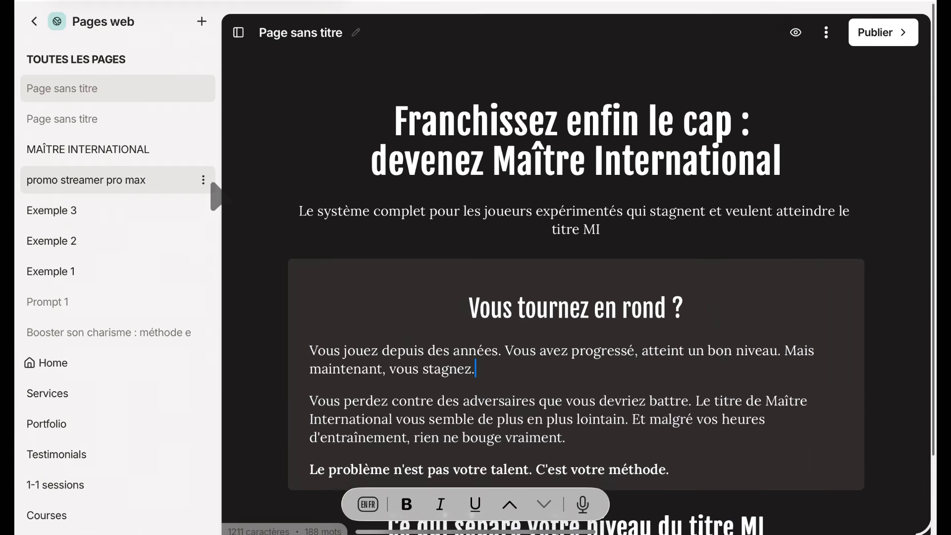
- Attach the generated mini sales page to the MAÎTRE INTERNATIONAL product
click(203, 90)
click(244, 188)
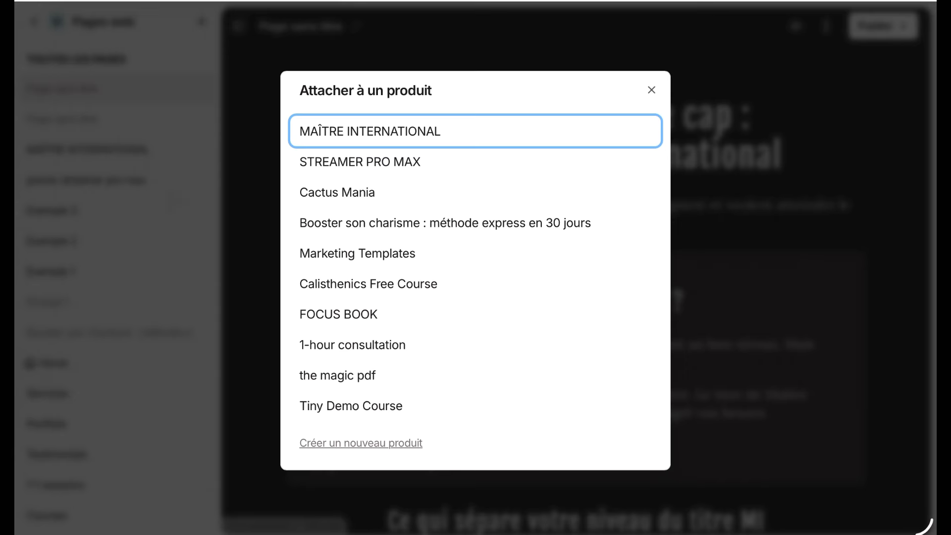
click(358, 132)
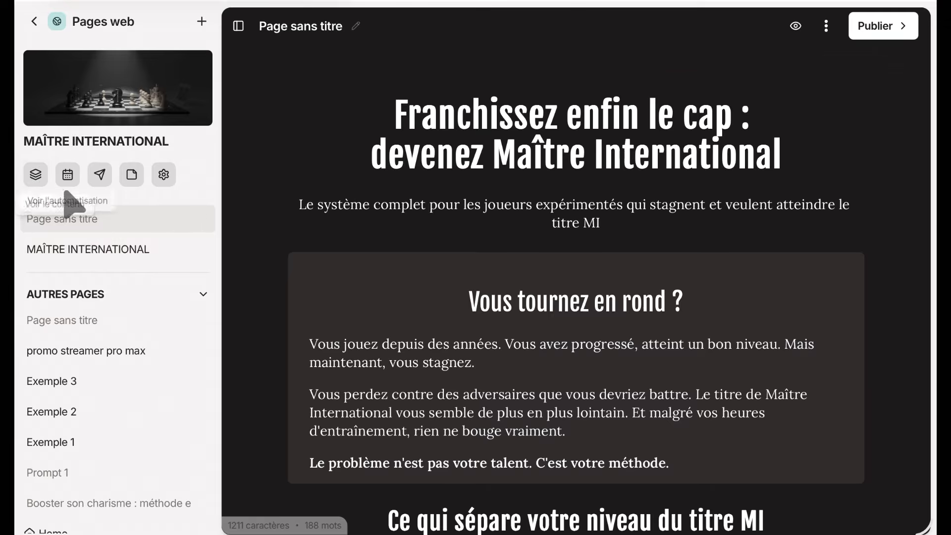
- Look at the course's modules and lessons, return to its web pages and collapse the list of other pages
click(34, 176)
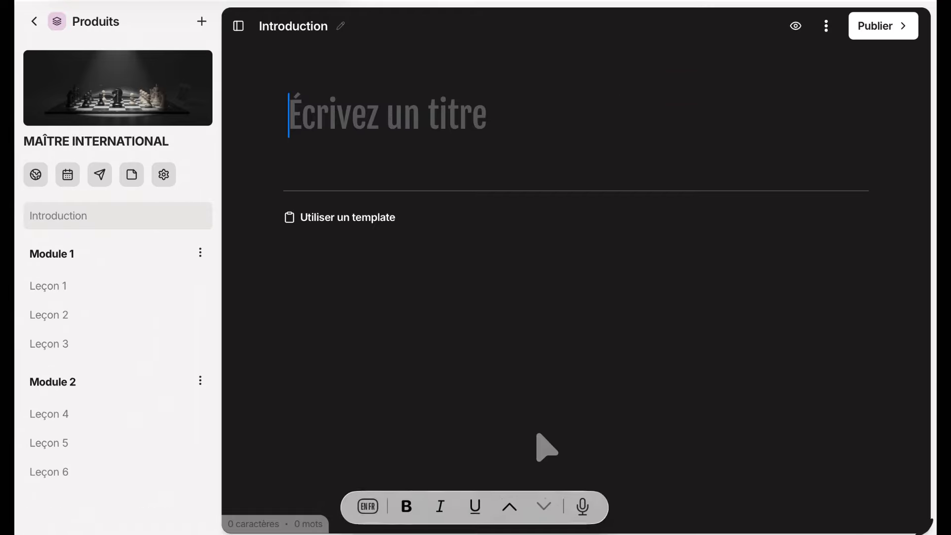
click(36, 176)
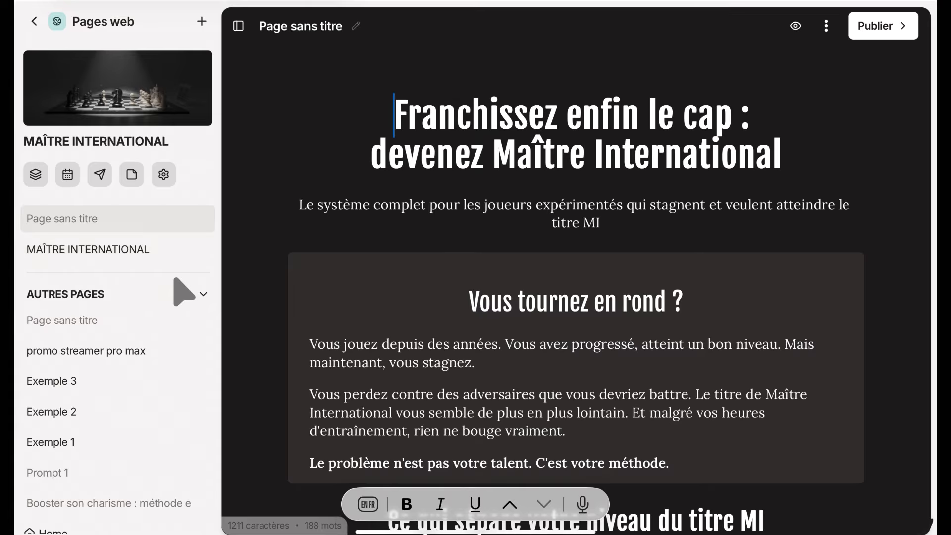
click(202, 294)
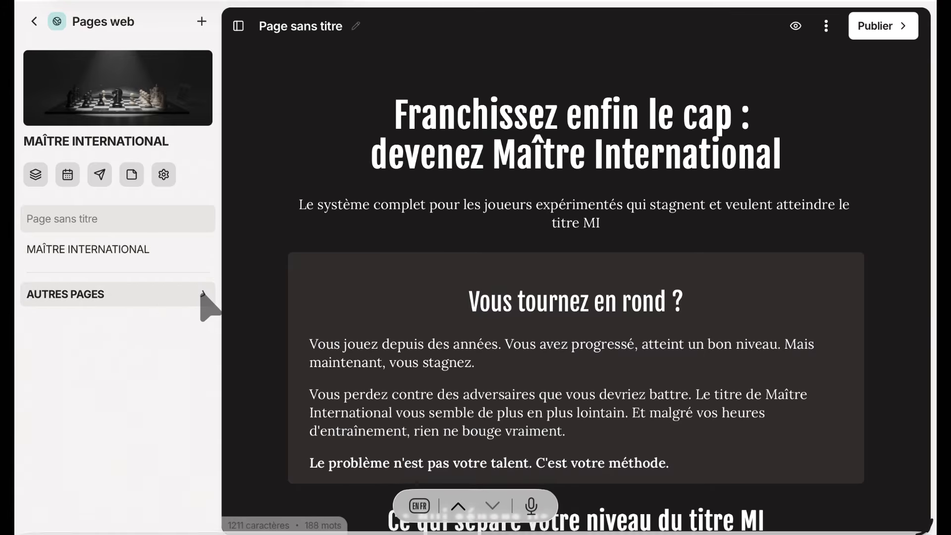
- Open the launch email "[3/6] Ce n'est pas votre plafond", read it and detach it from the product
click(99, 174)
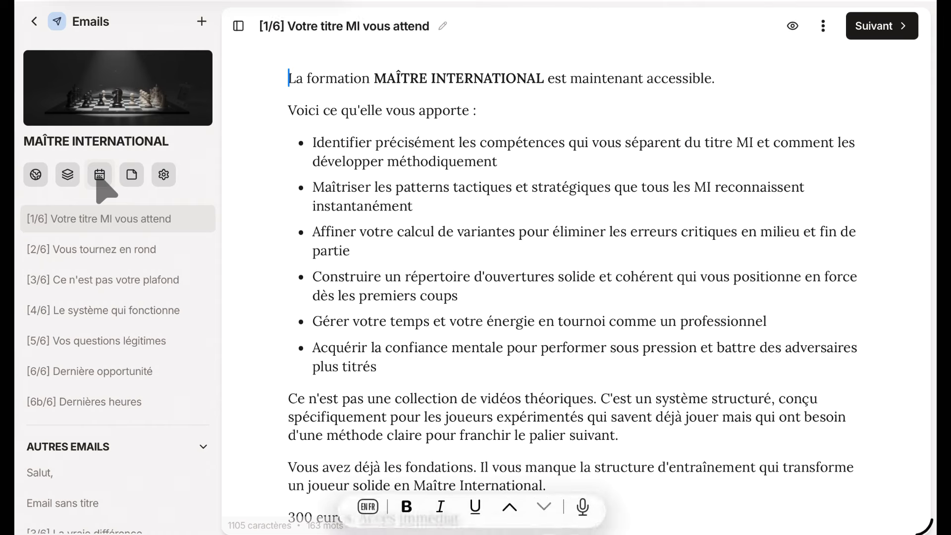
click(144, 283)
scroll(418, 280, down, 2)
scroll(421, 278, up, 3)
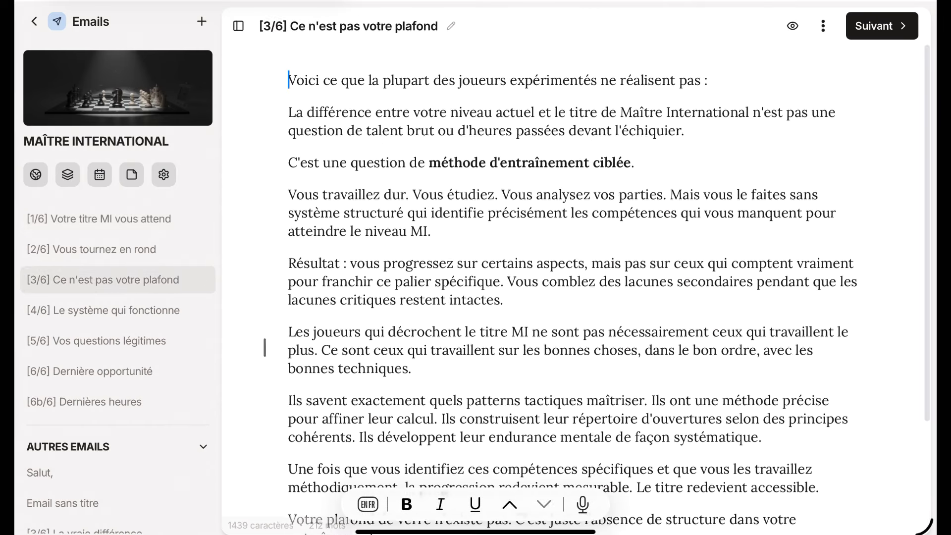
click(203, 280)
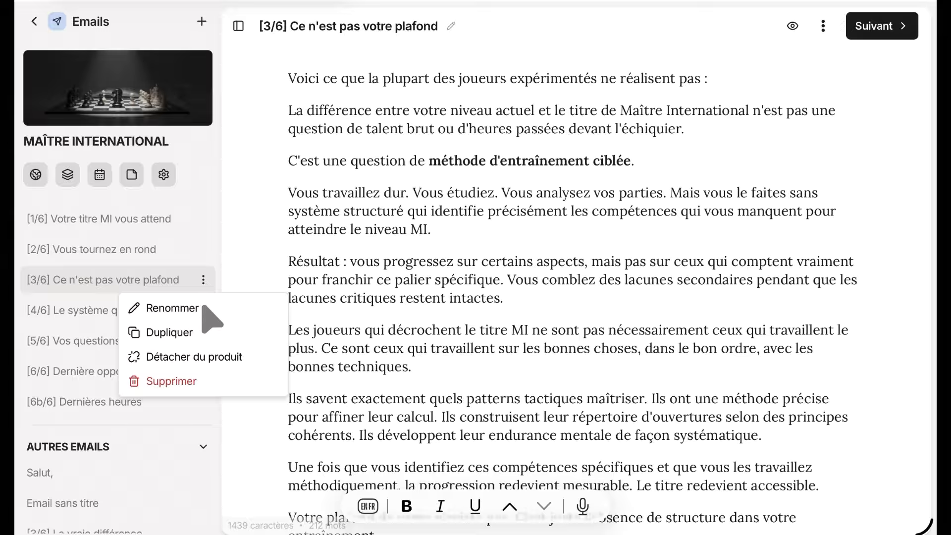
click(169, 357)
- Find the "Salut," email in the list of all emails and attach it to the MAÎTRE INTERNATIONAL product
scroll(175, 358, down, 1)
scroll(128, 352, up, 1)
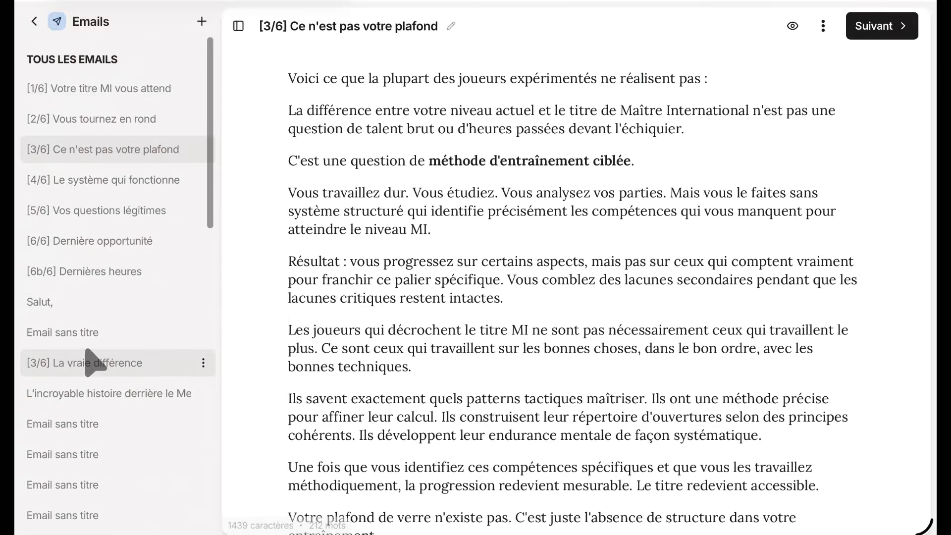
scroll(88, 278, down, 1)
scroll(88, 193, up, 2)
scroll(191, 275, down, 1)
click(188, 297)
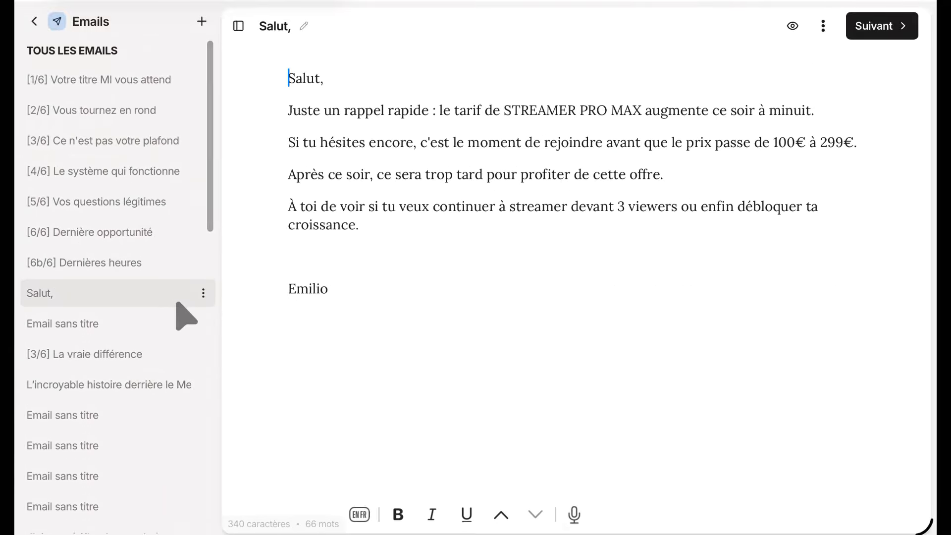
click(203, 284)
click(191, 362)
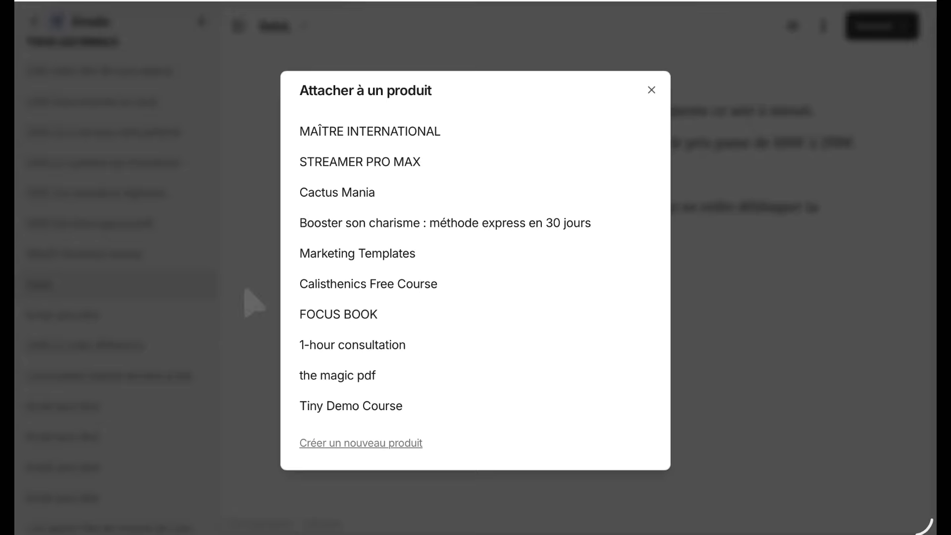
click(334, 133)
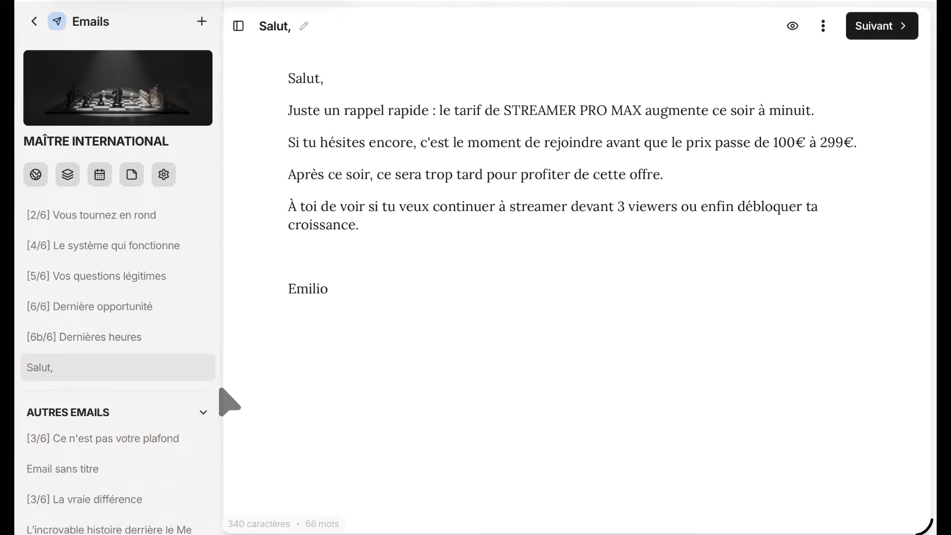
- Open the product's AI context note and examine its type, target, promise, problem and reframing sections
click(132, 178)
scroll(478, 248, down, 2)
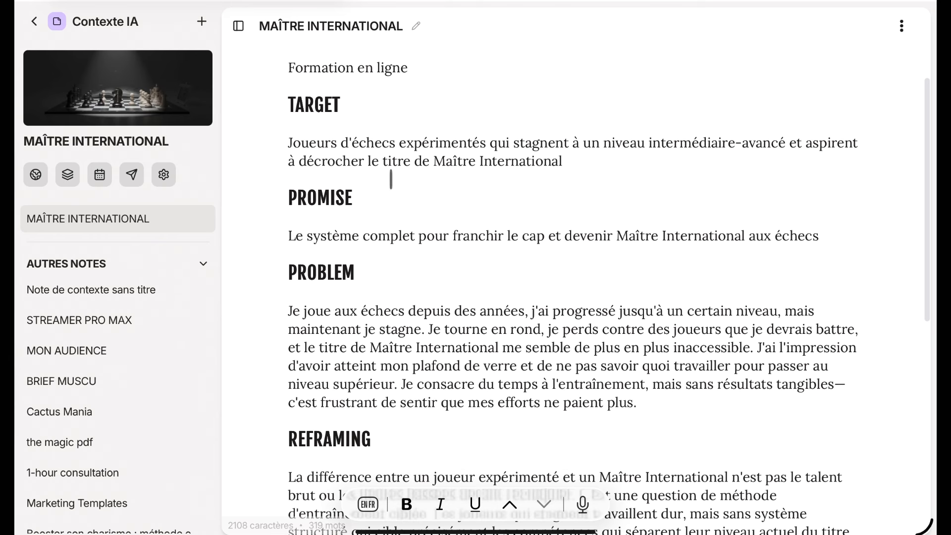
scroll(391, 197, up, 3)
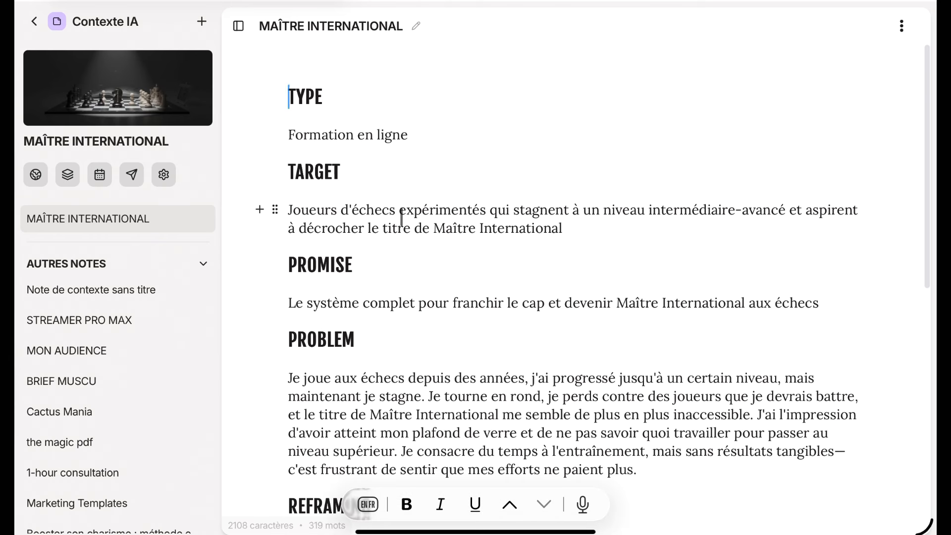
scroll(402, 216, down, 2)
drag(321, 140, 605, 155)
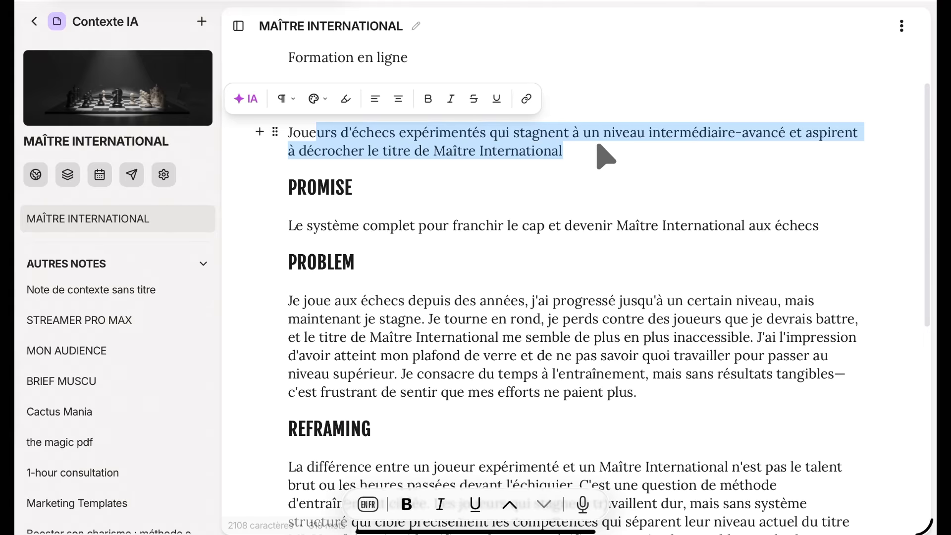
drag(308, 227, 733, 227)
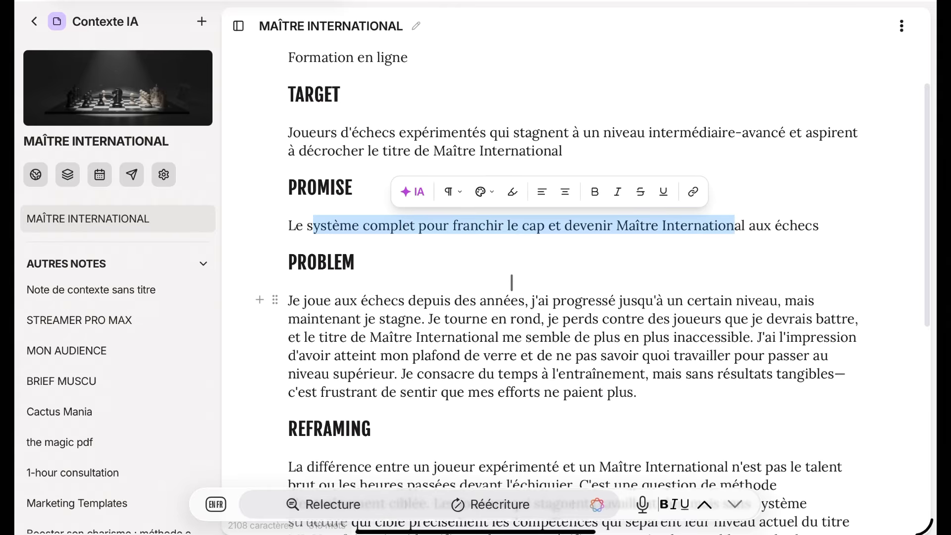
scroll(512, 283, down, 8)
scroll(438, 146, up, 10)
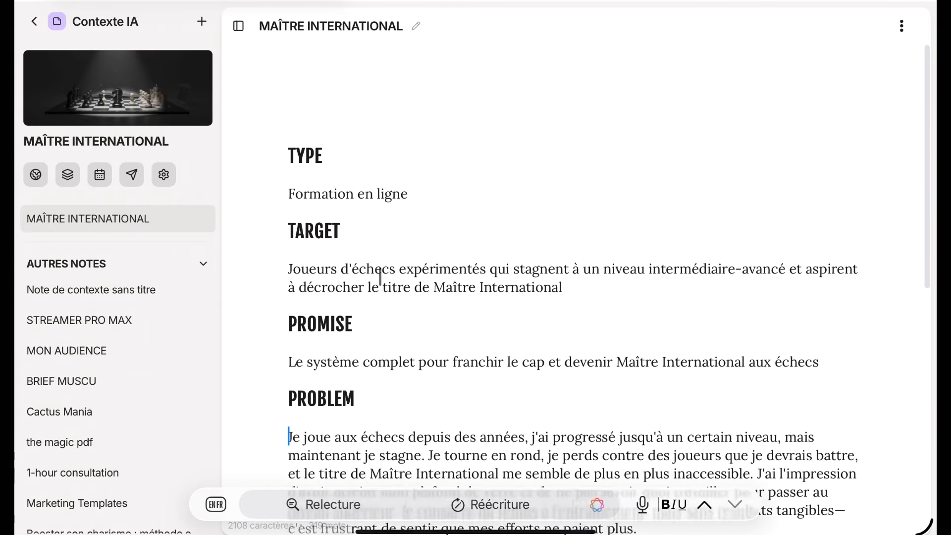
scroll(411, 255, down, 1)
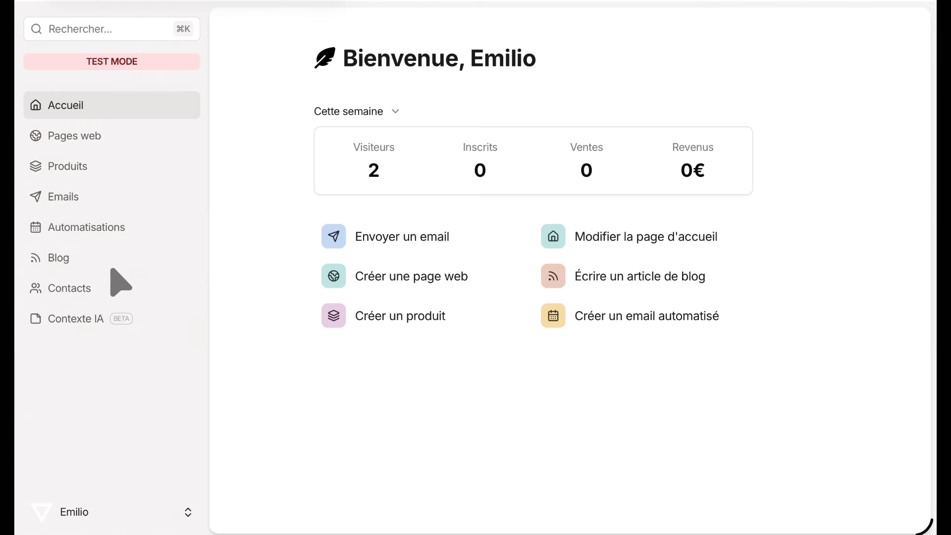
- Open the Nouveau contact automation's untitled email and write the AI prompt "fais moi un email de bienvenue pour la tribu des super humains"
click(104, 230)
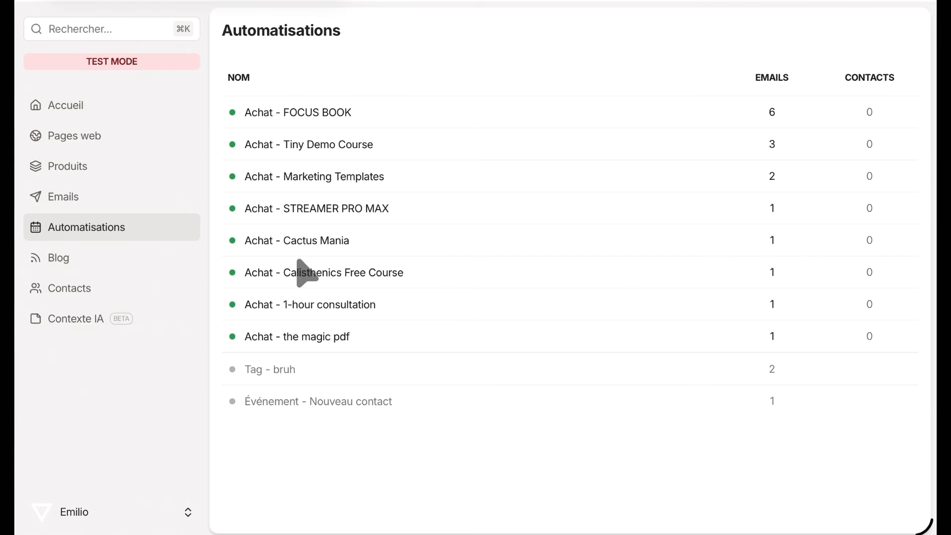
click(259, 403)
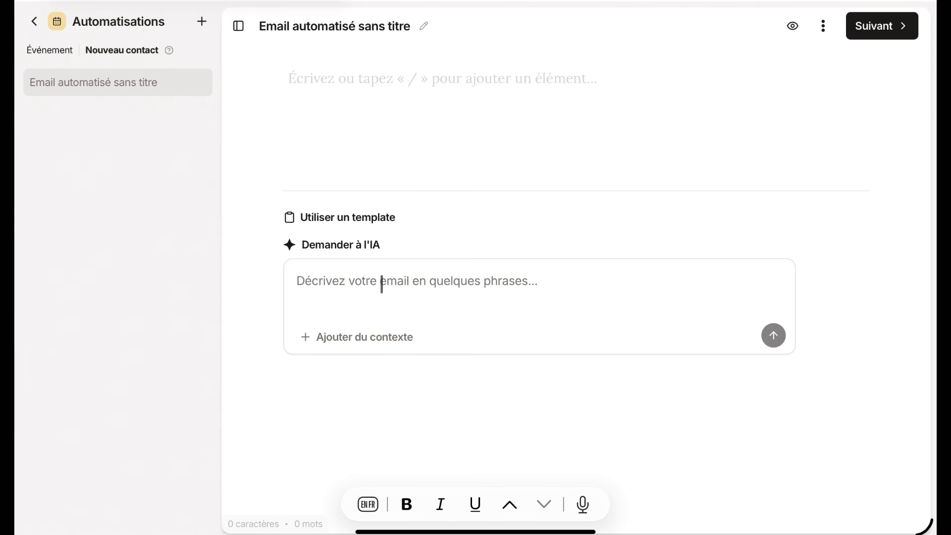
click(381, 284)
text(f)
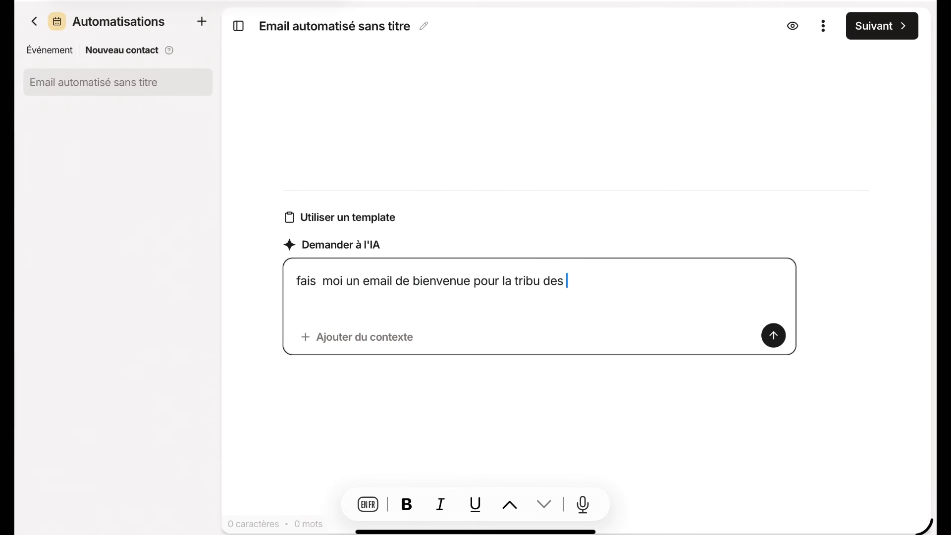
text(r humains)
- Add BRIEF MUSCU and MON AUDIENCE as context to the prompt and generate the welcome email with the AI
click(357, 337)
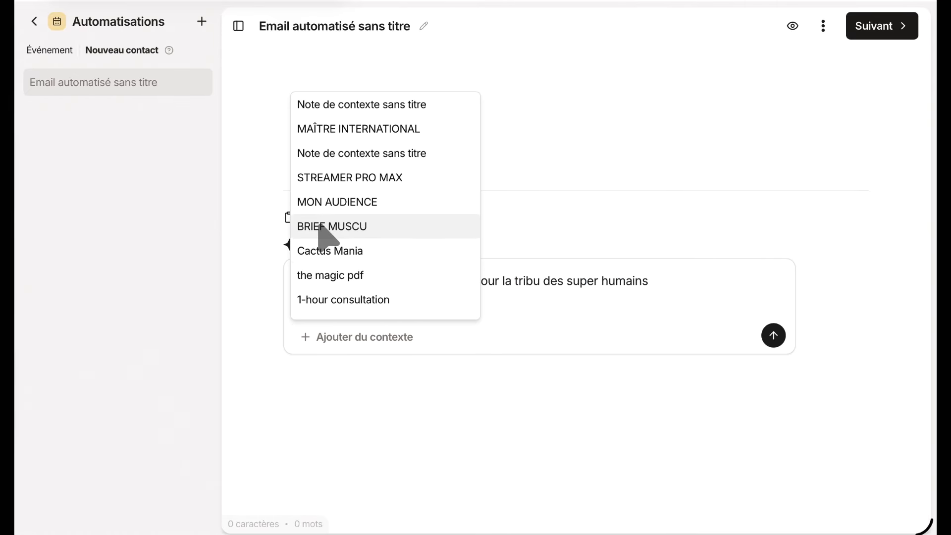
click(323, 225)
click(321, 359)
click(337, 223)
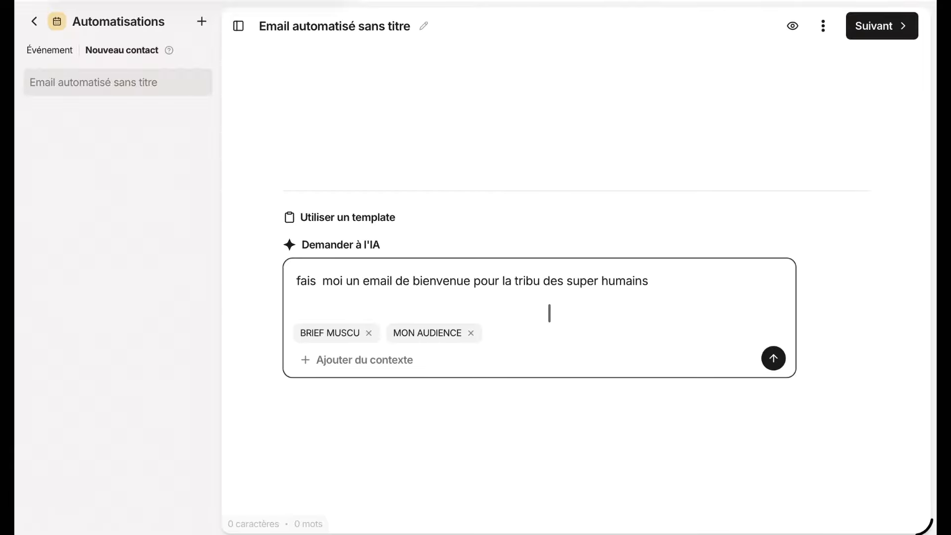
click(771, 357)
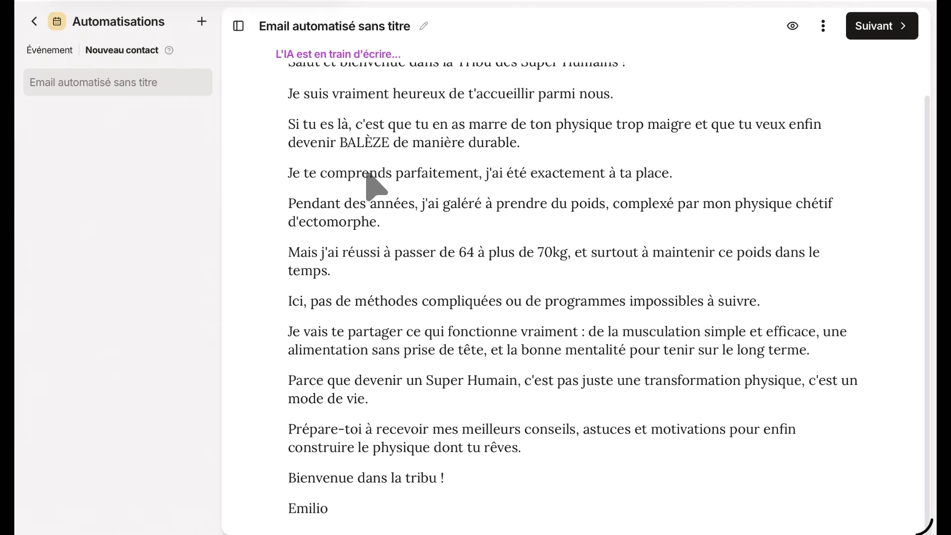
- Read through the generated welcome email, examining the wording about becoming BALÈZE, the author's empathy and the weight-gain story
double_click(364, 178)
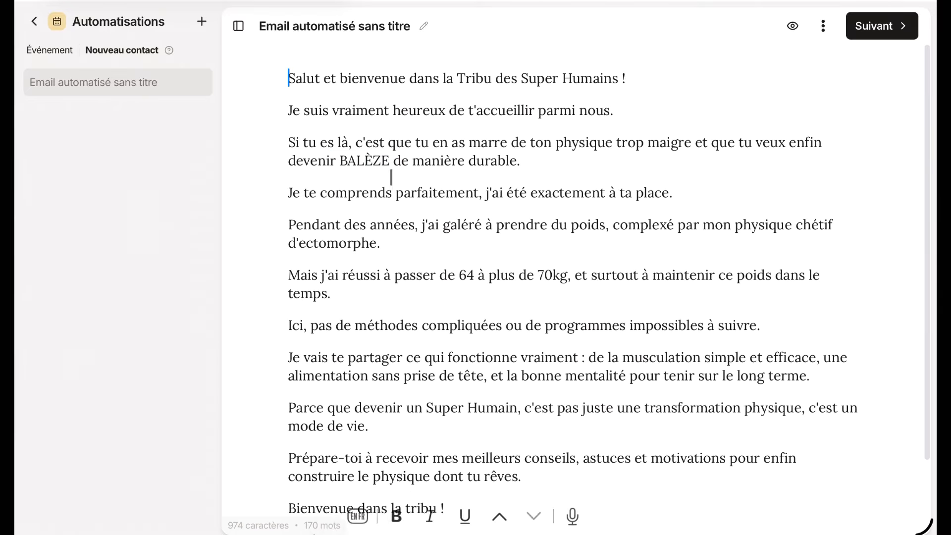
double_click(366, 160)
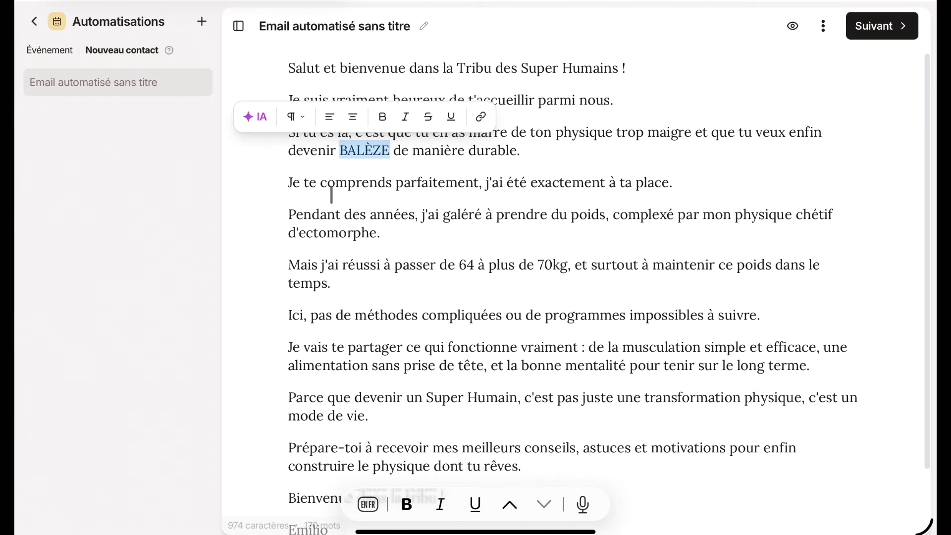
drag(320, 182, 545, 183)
scroll(546, 182, down, 3)
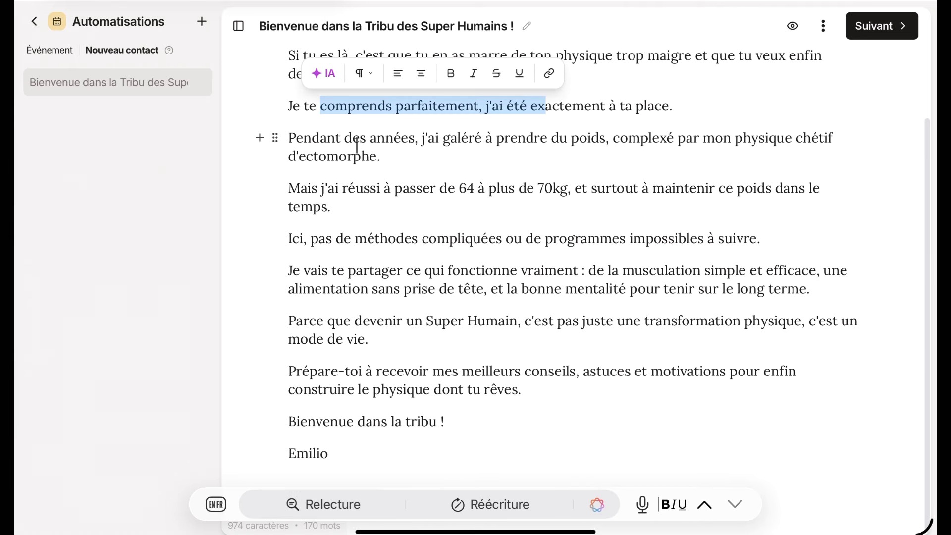
drag(360, 138, 485, 153)
drag(328, 186, 496, 204)
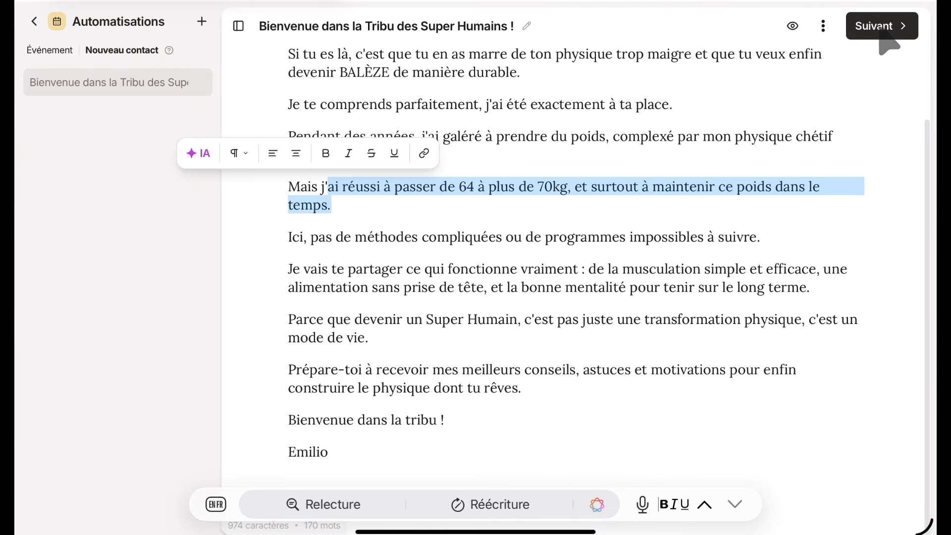
- Use the AI subject suggestion "Devenir balèze, c'est maintenant" for the automated email and publish it for day 0
click(881, 25)
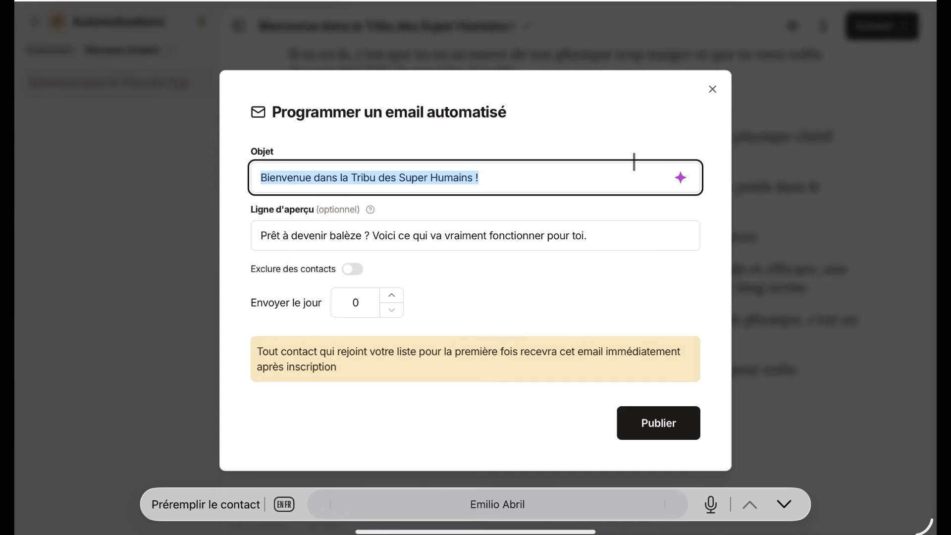
click(680, 177)
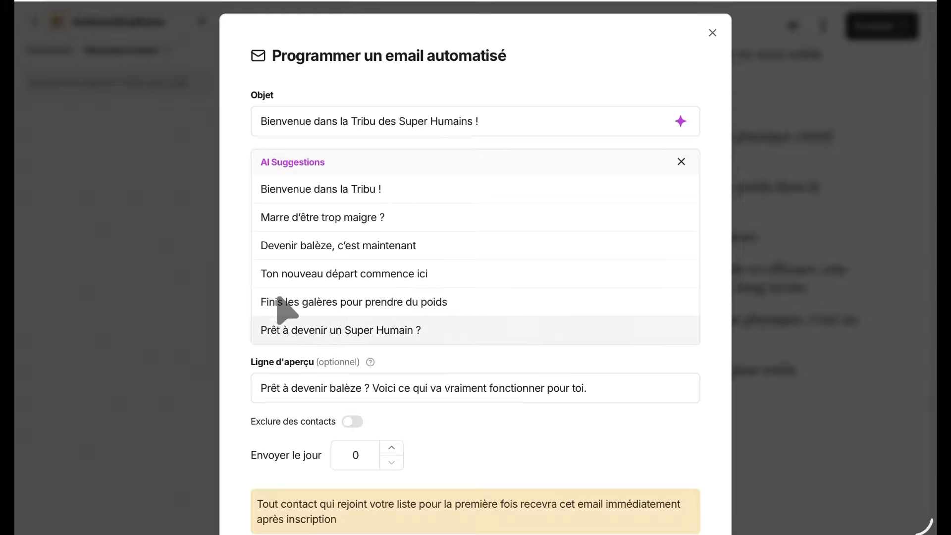
click(280, 247)
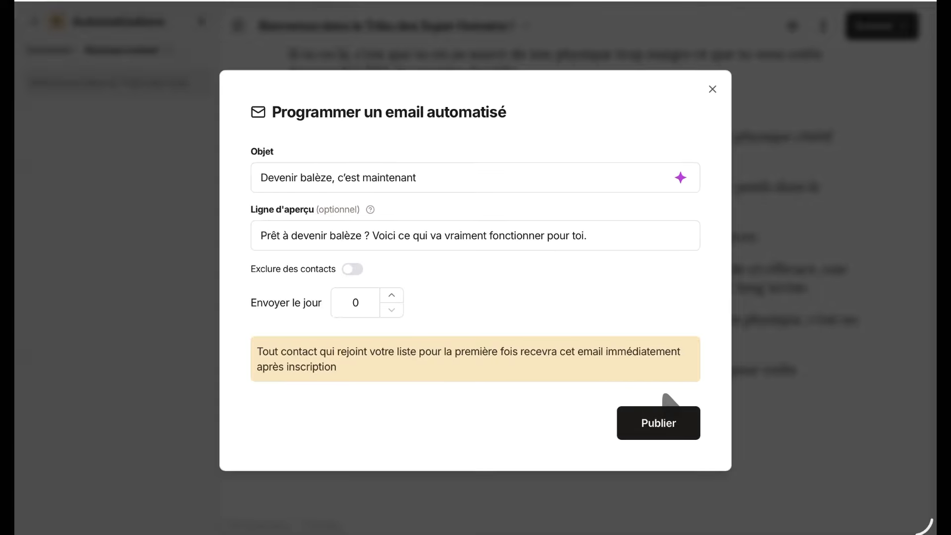
click(656, 419)
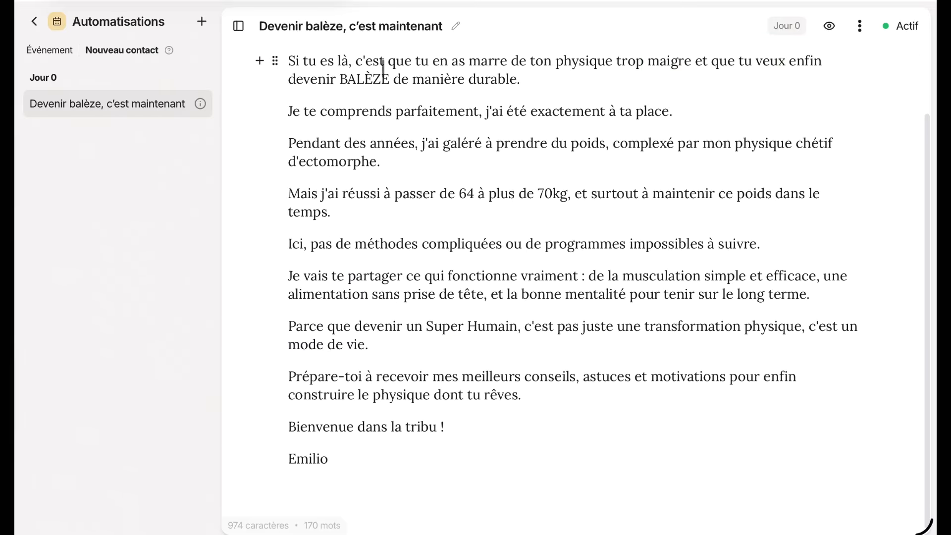
- Cut the wording between "méthodes" and "programmes impossibles" from the published email's sentence beginning "Ici, pas de"
click(296, 61)
scroll(440, 411, up, 2)
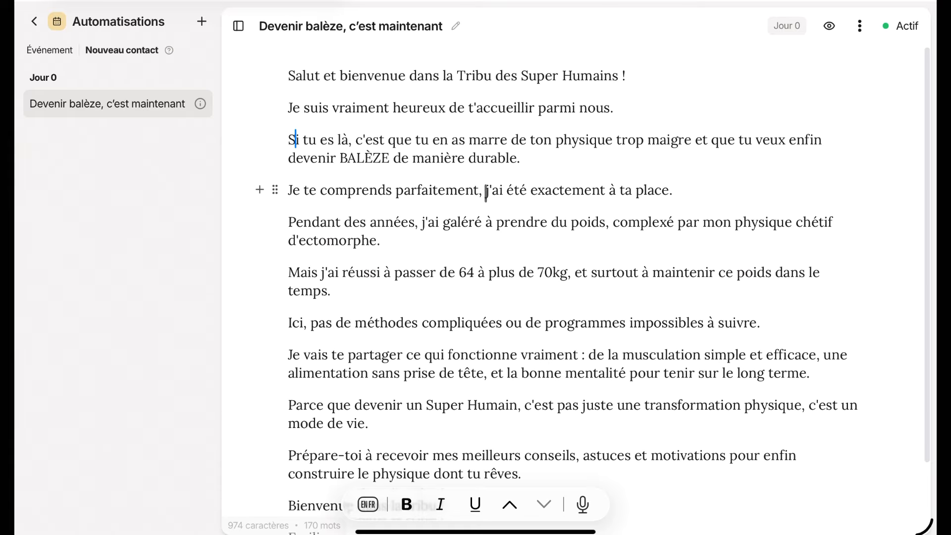
scroll(475, 213, down, 4)
drag(436, 237, 525, 237)
key(BackSpace)
key(Delete)
key(Delete)
key(Delete)
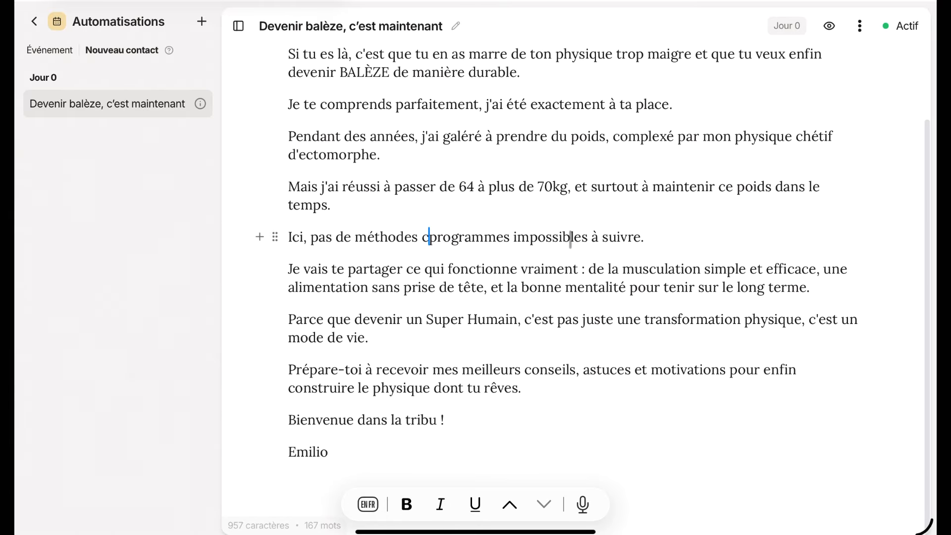